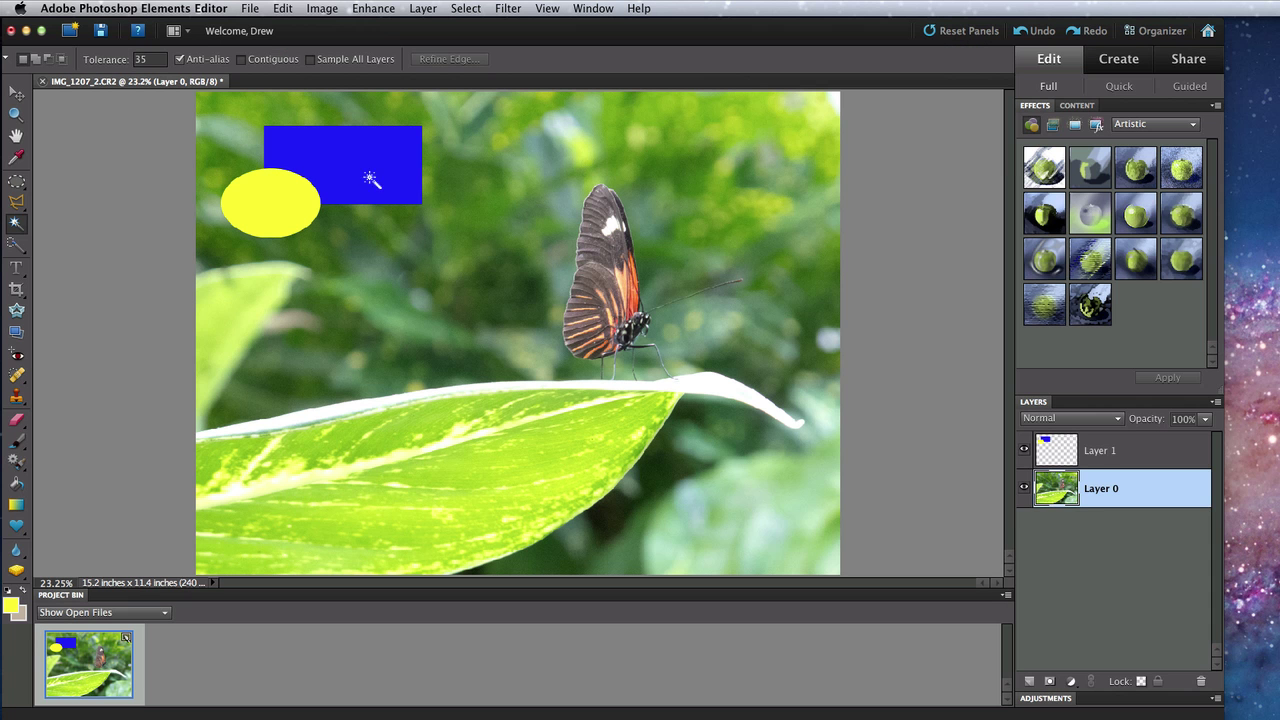
- With the Magic Wand, try selecting the blue rectangle, then the yellow ellipse, and deselect
key("alt+bracketright")
left_click(358, 150)
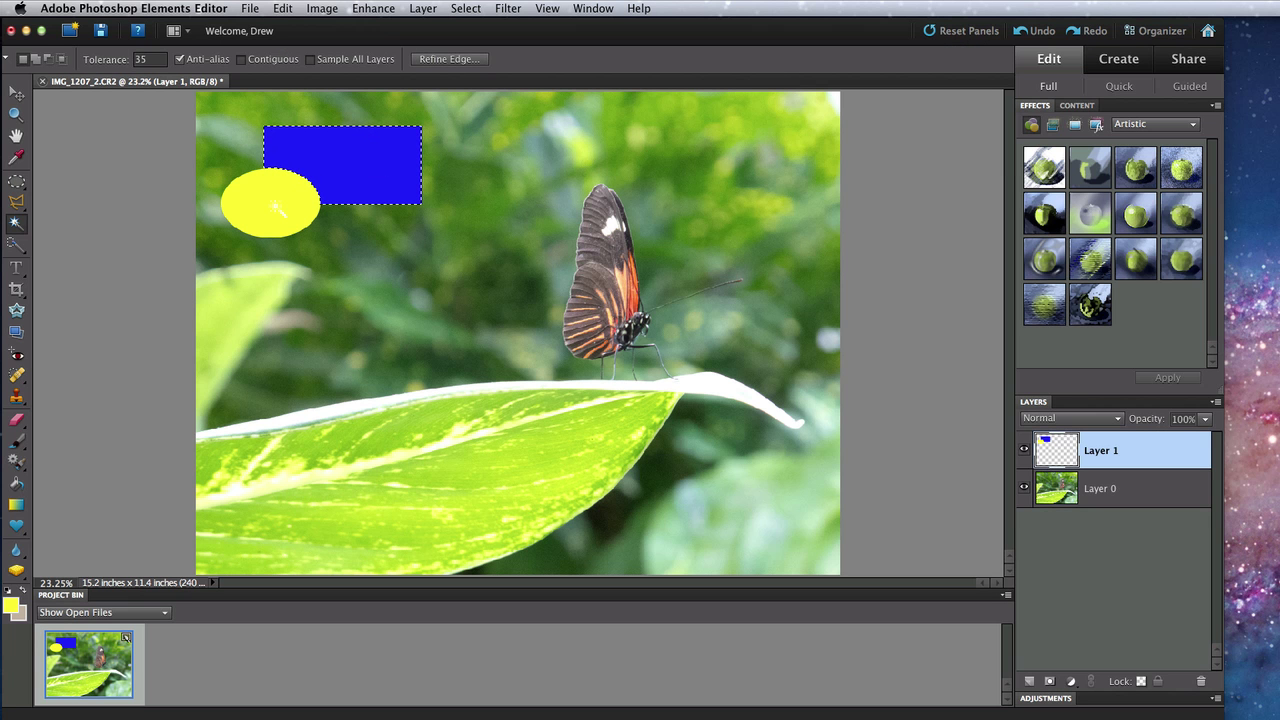
left_click(268, 206)
key("super+d")
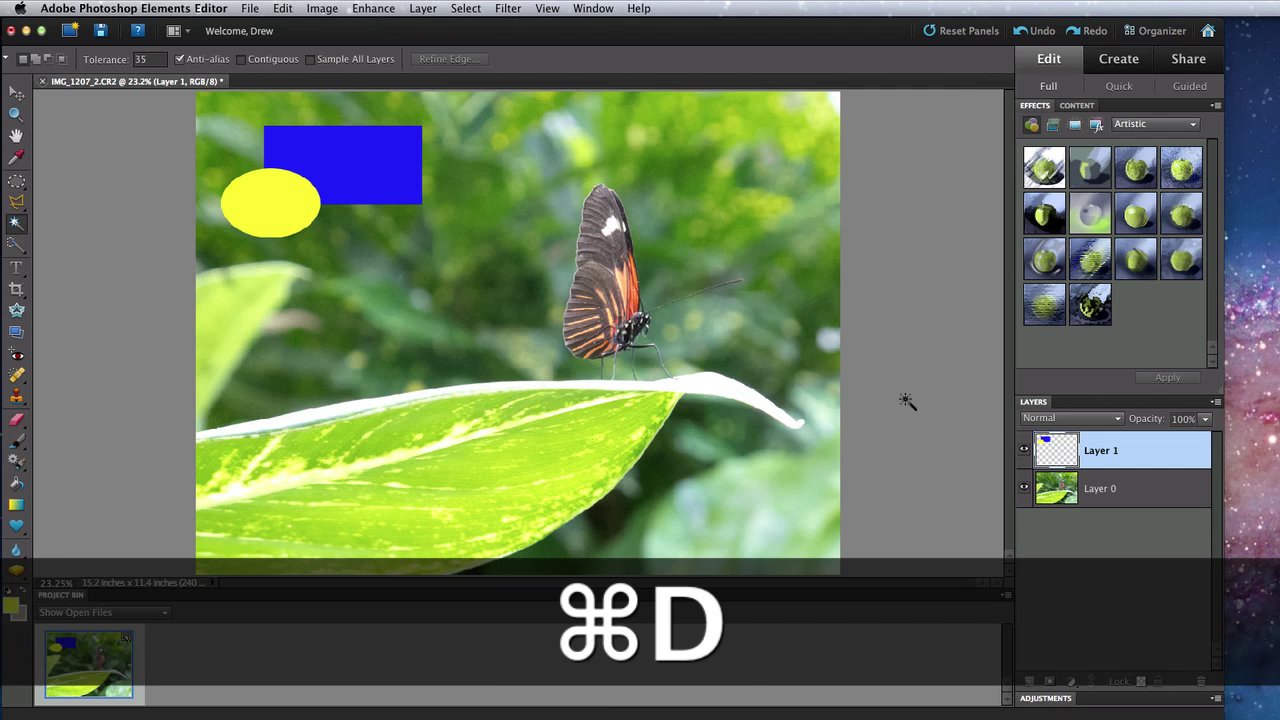
- Hide the shapes layer, make Layer 0 active, and sample the green background
left_click(1023, 452)
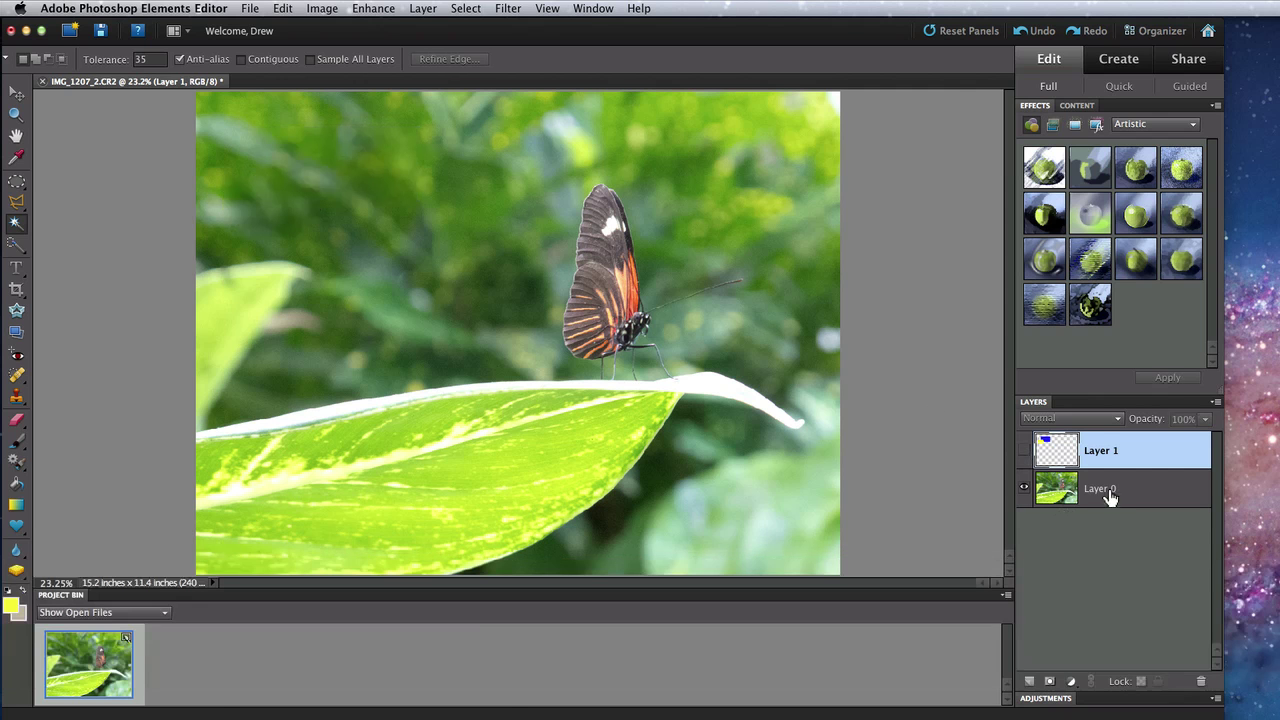
left_click(1107, 489)
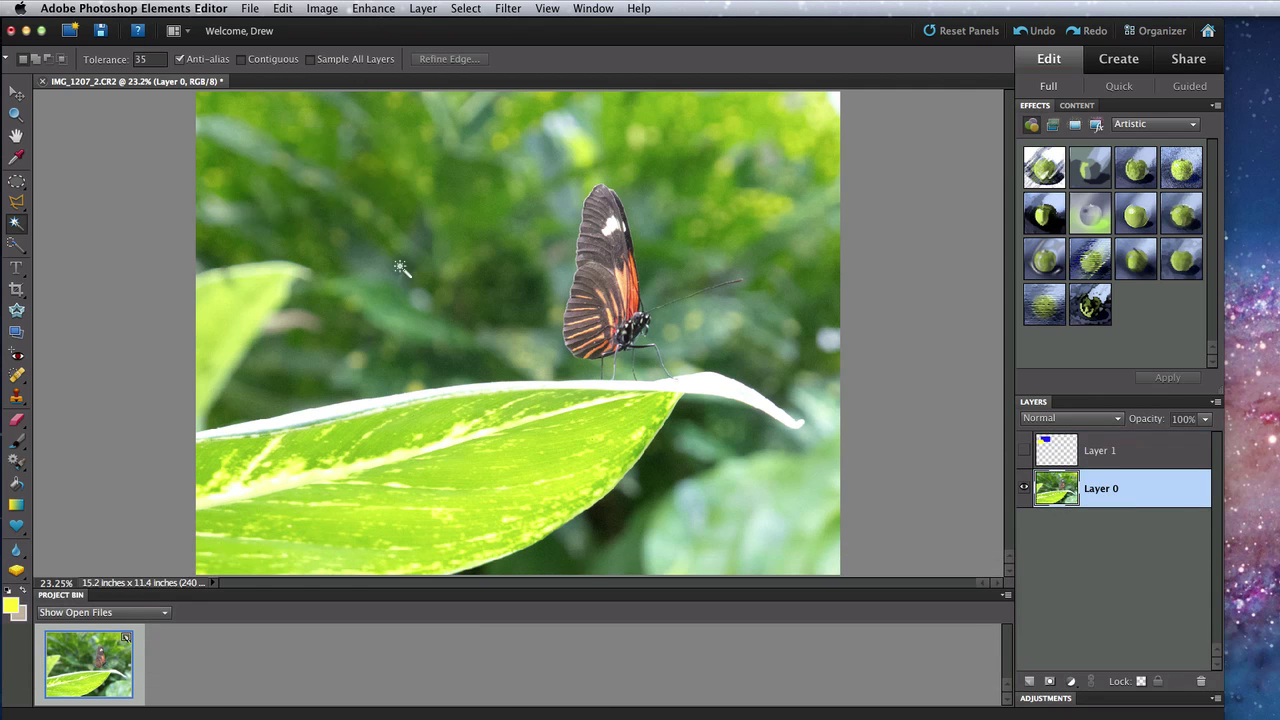
left_click(391, 174)
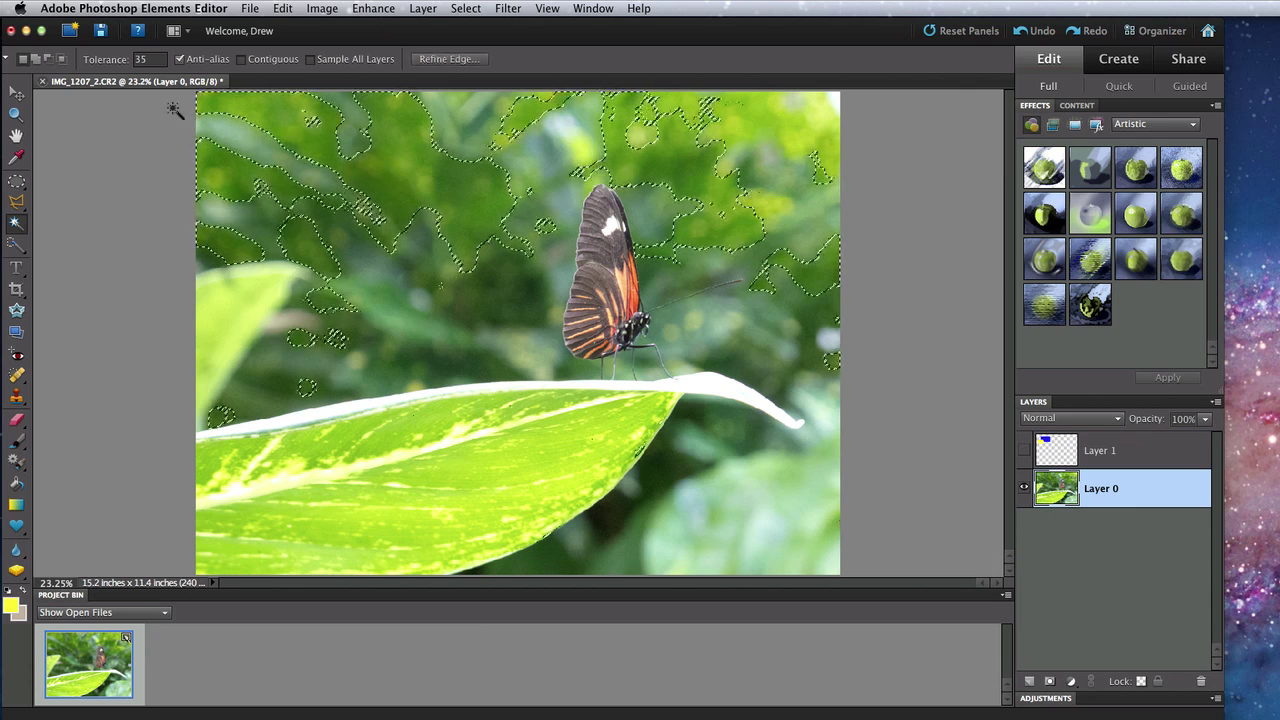
- Set Magic Wand tolerance to 10 and test it on two background spots
left_click(142, 59)
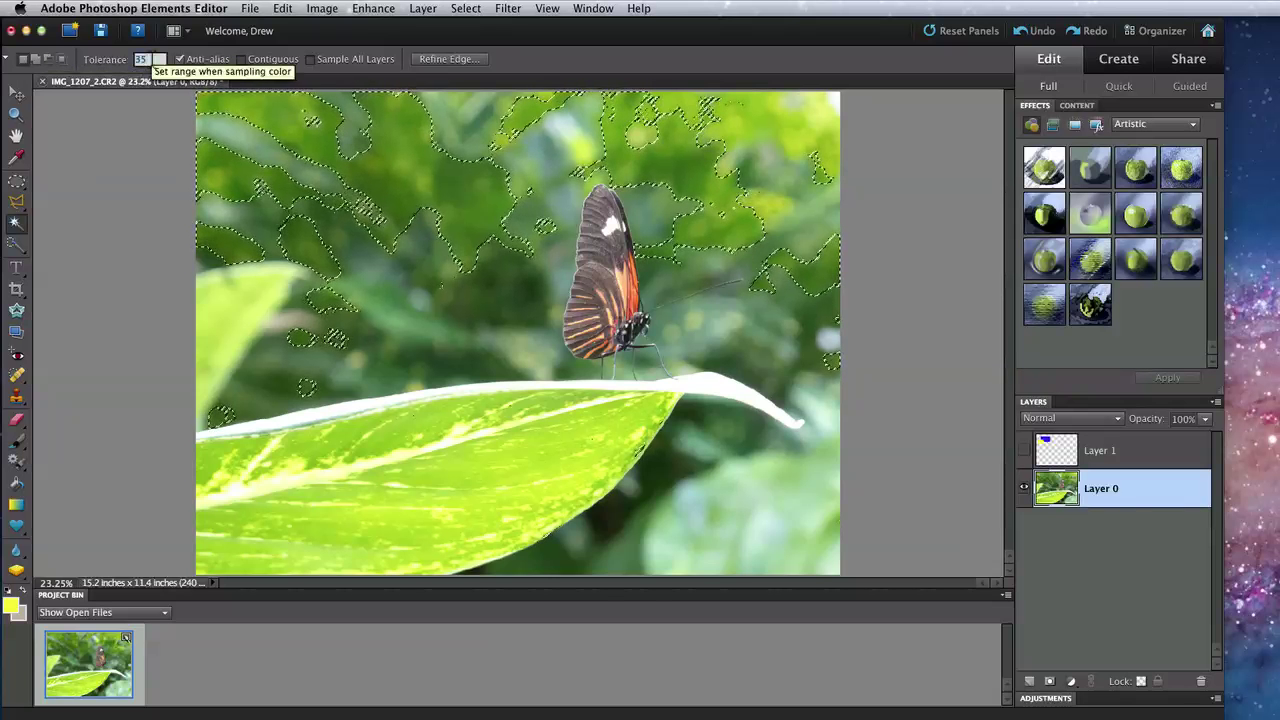
type("10")
key("Return")
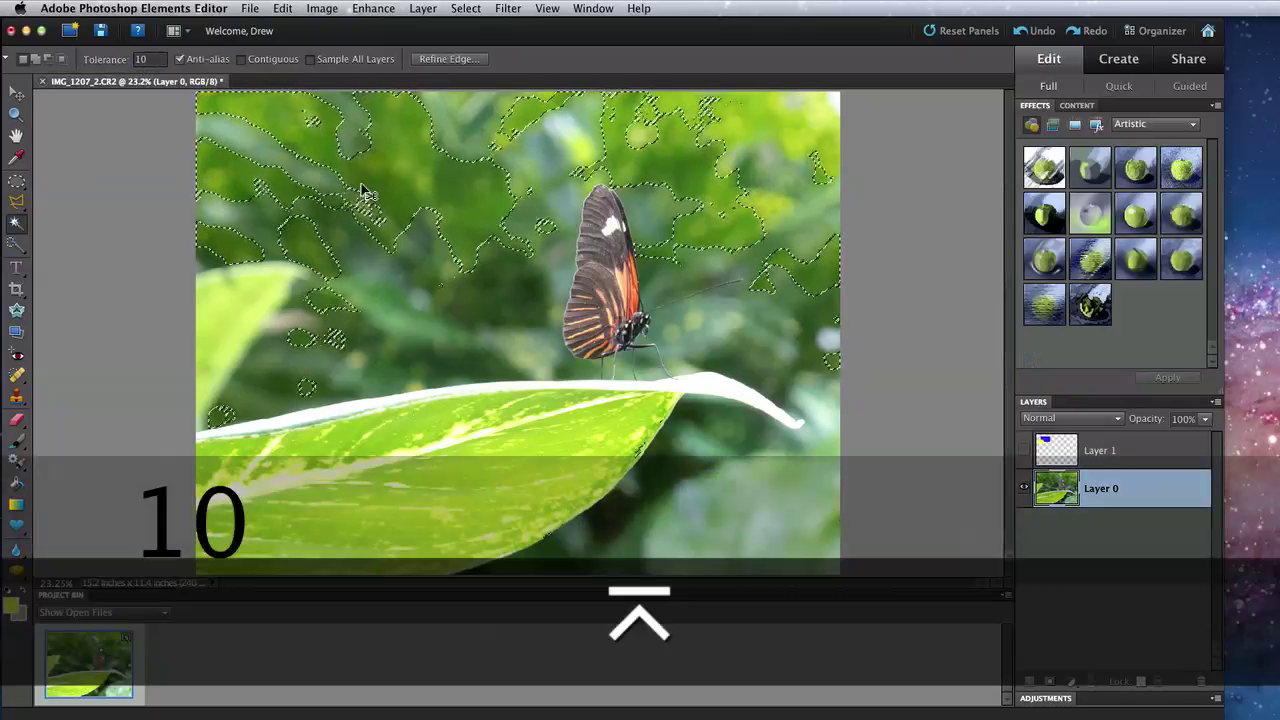
key("super+d")
left_click(368, 193)
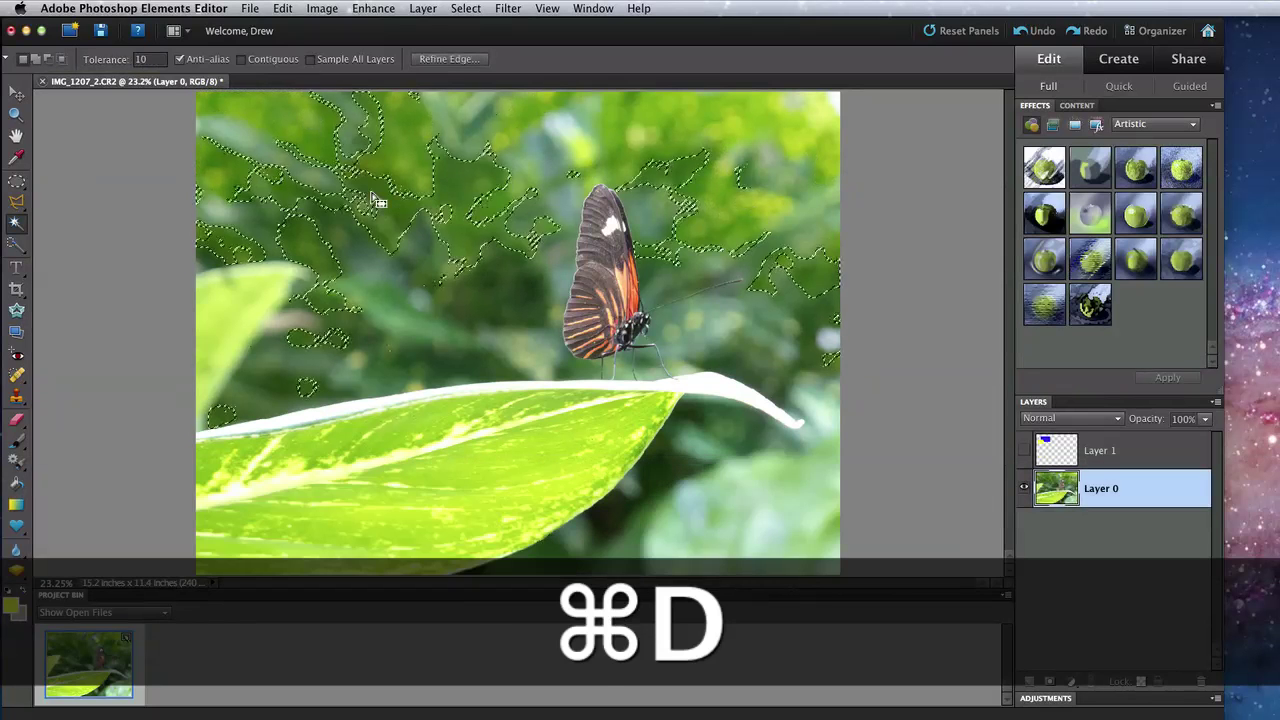
left_click(392, 276)
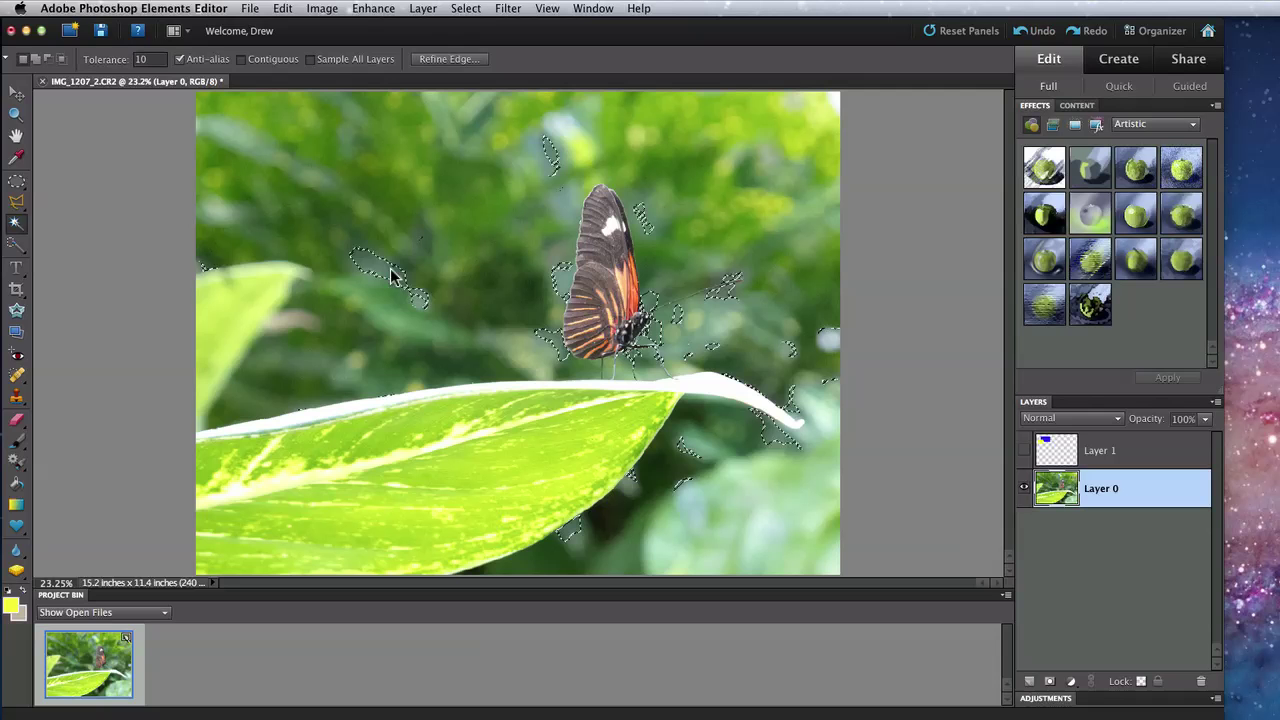
- Raise tolerance to 50, sample the background again, then clear the selection
double_click(143, 59)
type("50")
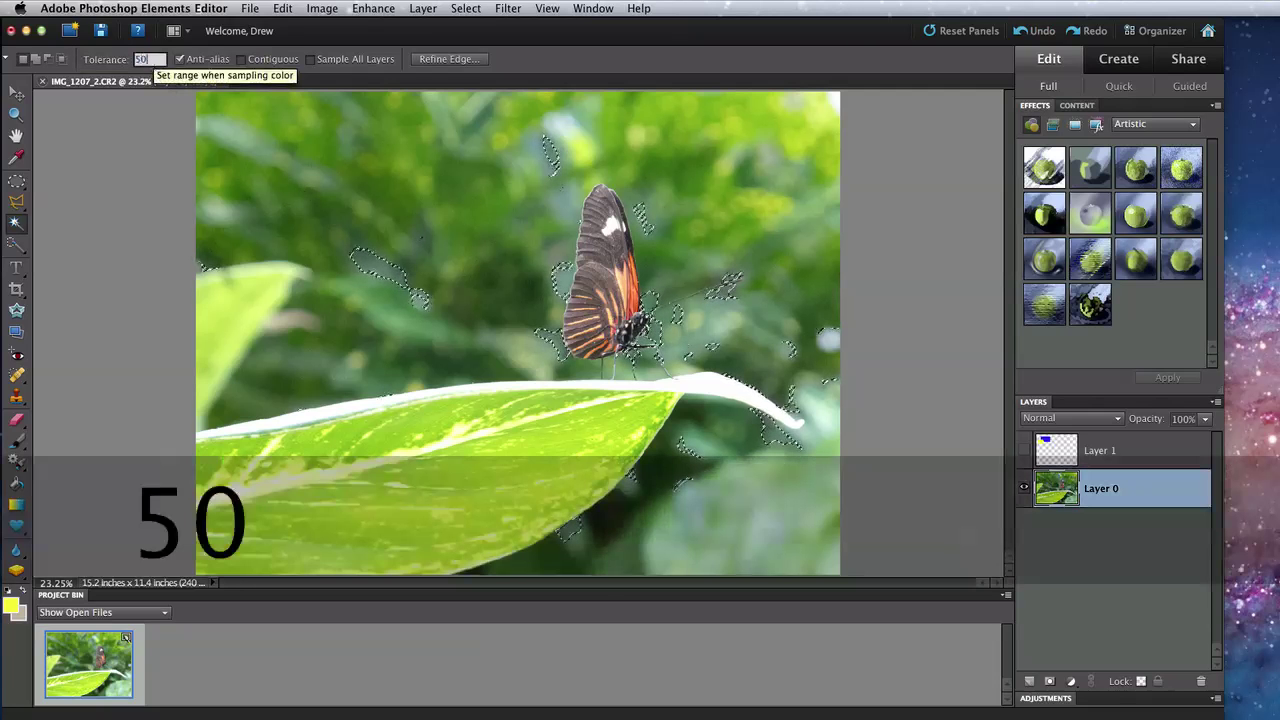
key("Return")
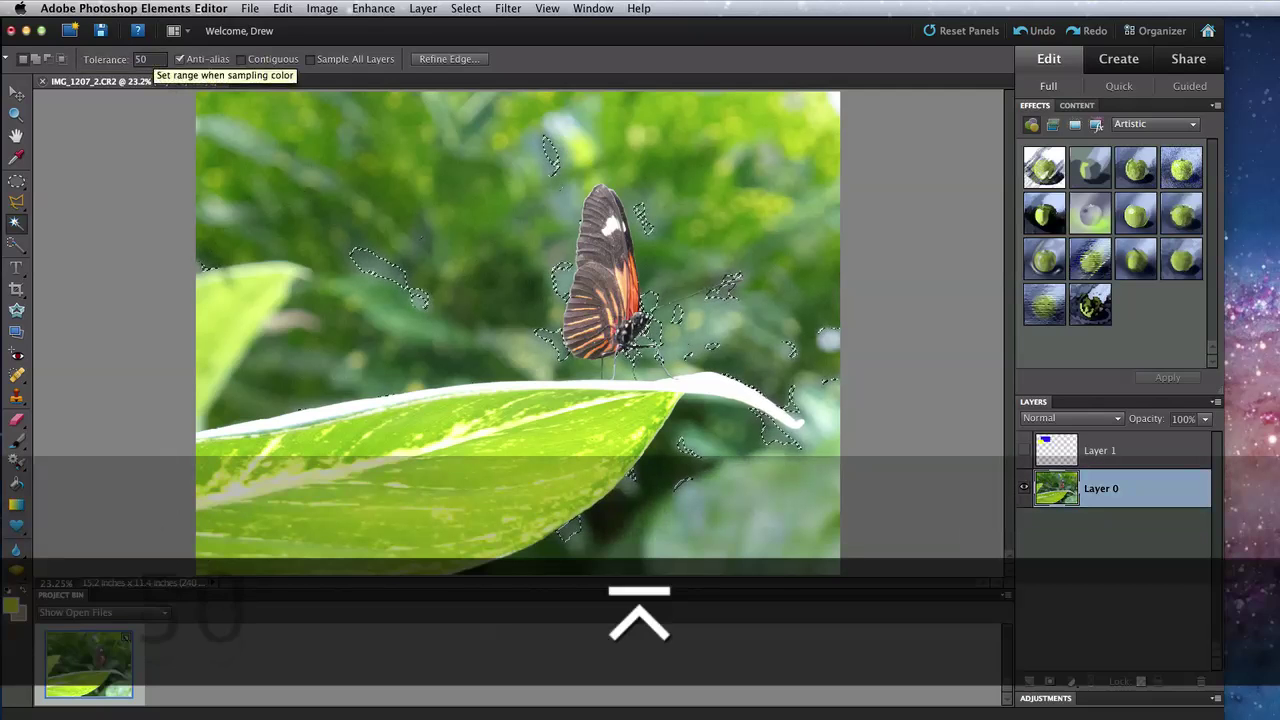
key("super+d")
left_click(370, 274)
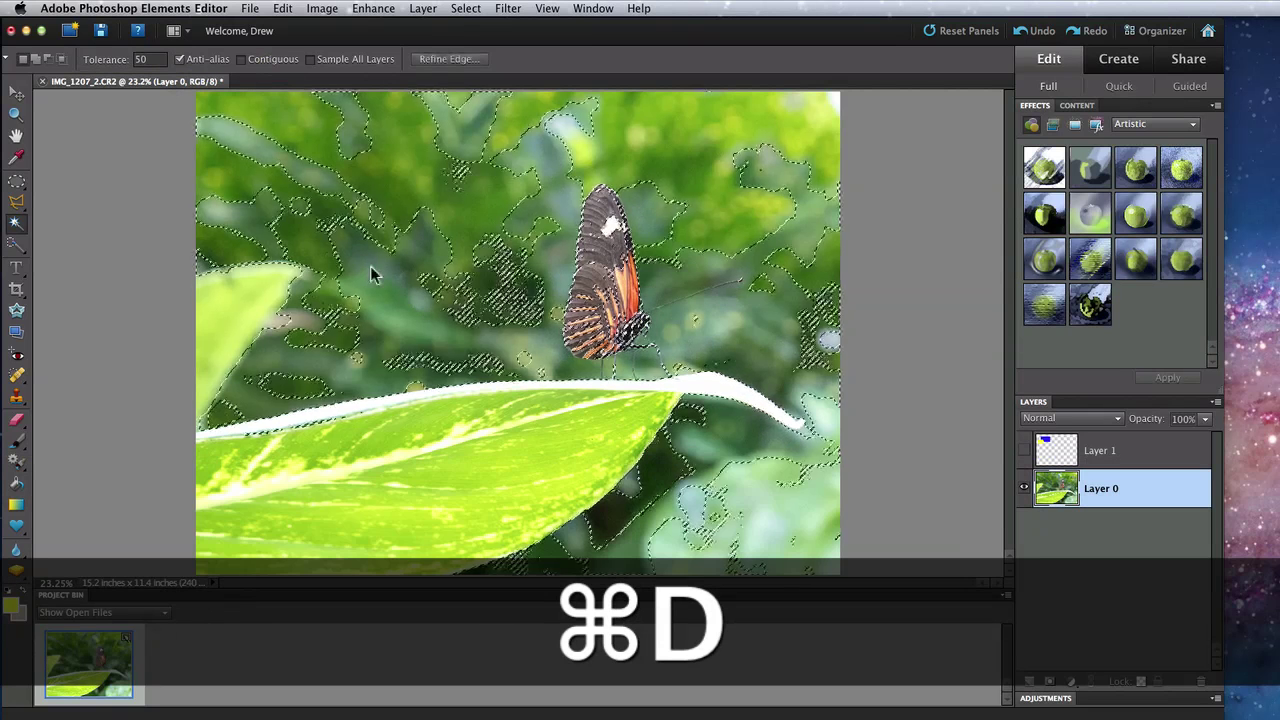
key("super+d")
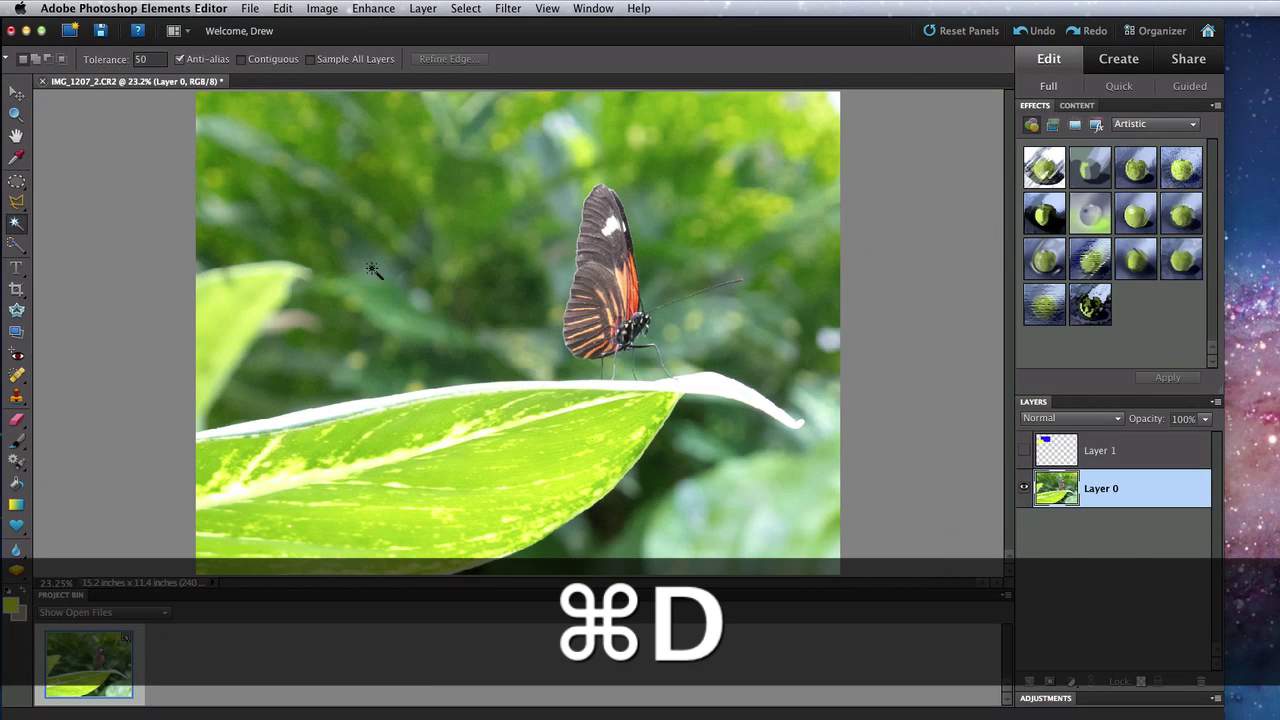
left_click(145, 59)
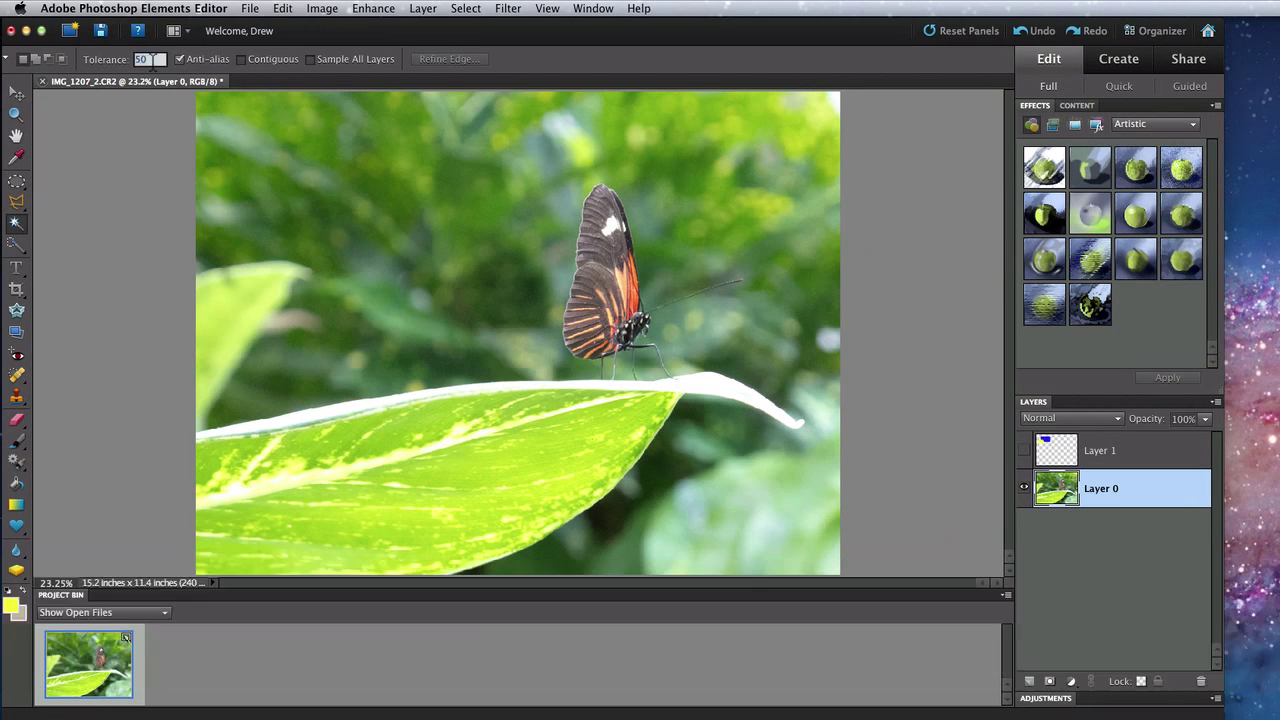
- At tolerance 30, zoom onto the wing and select three orange stripe patches
type("30")
key("Return")
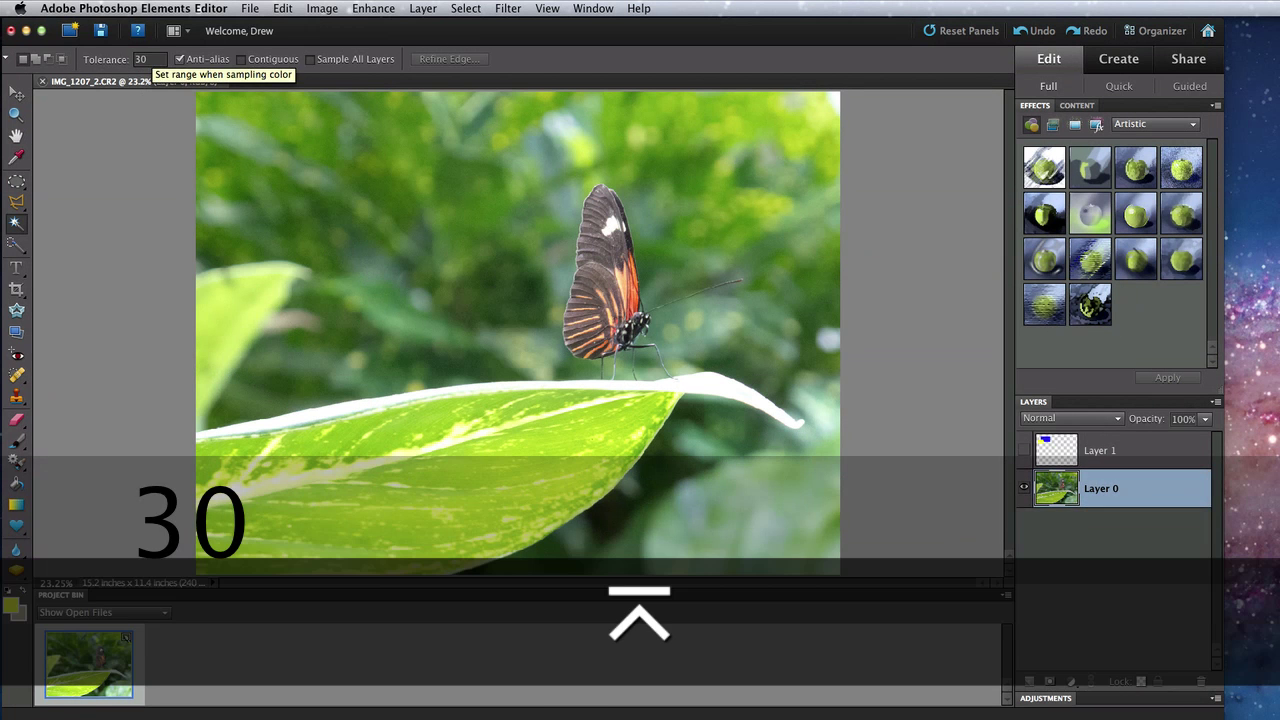
key("super+equal")
key("super+equal")
key("super+equal")
key("super+equal")
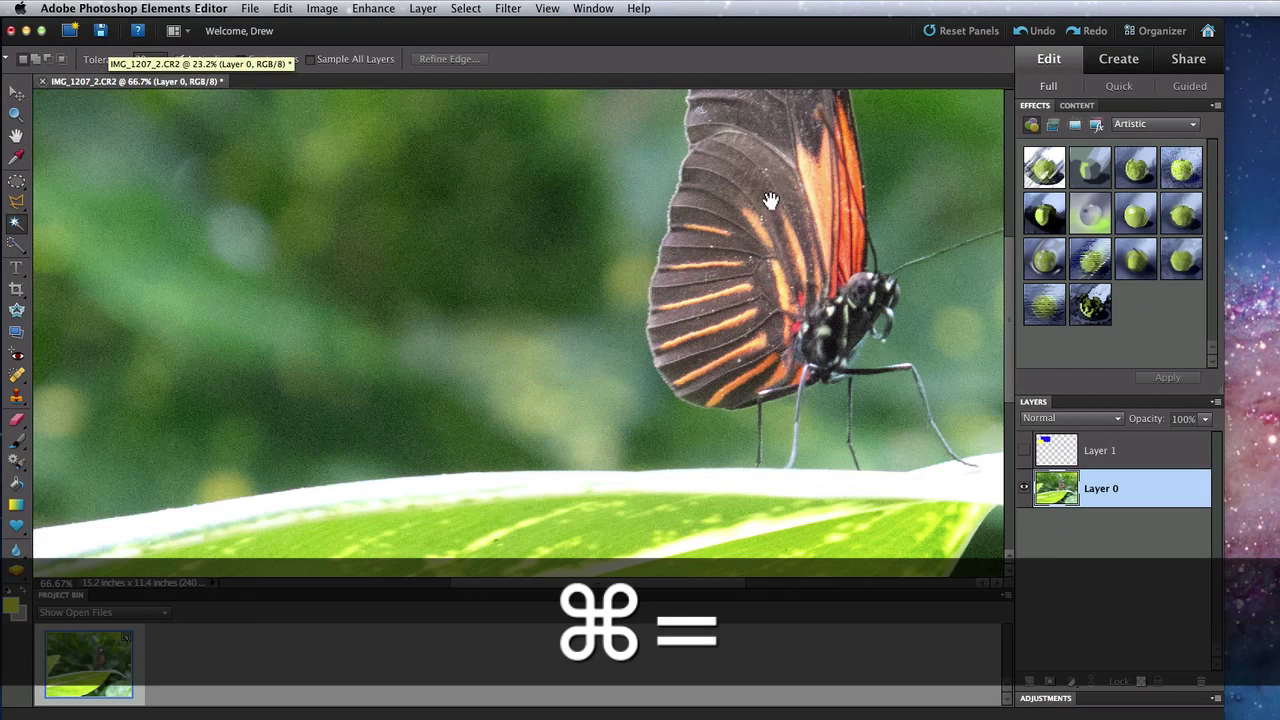
left_click_drag(770, 201, 562, 296)
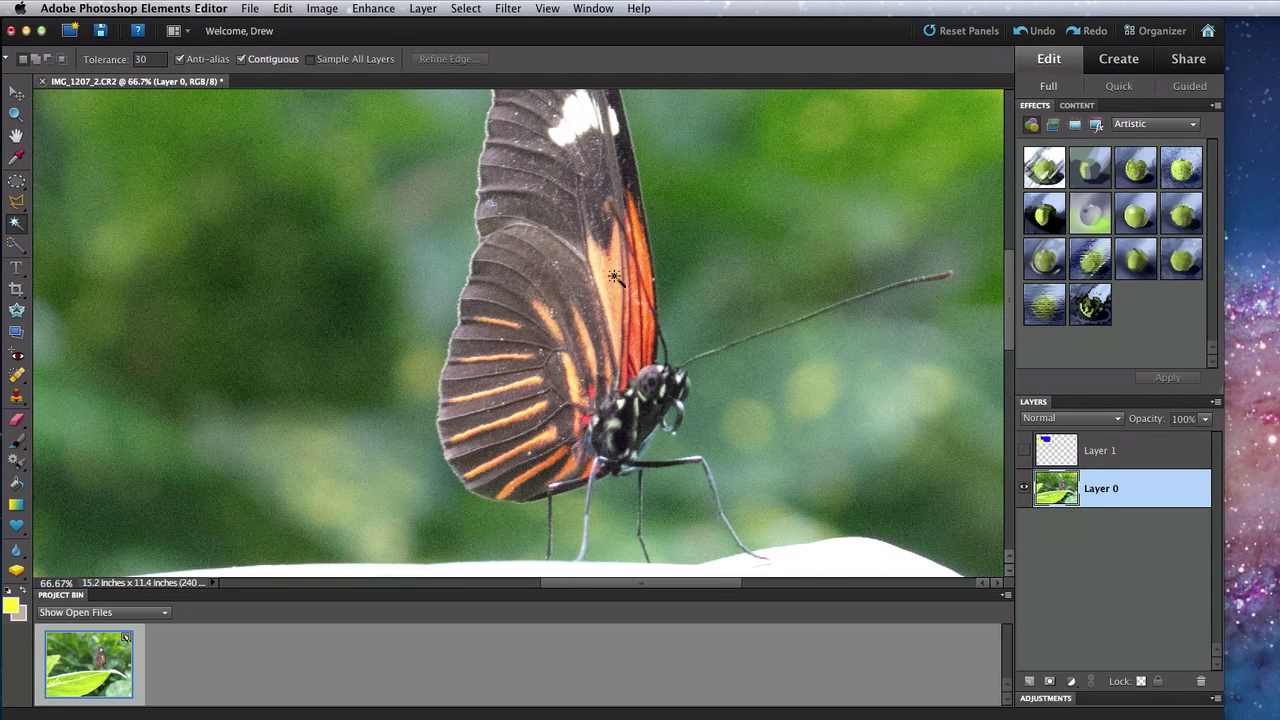
left_click(613, 273)
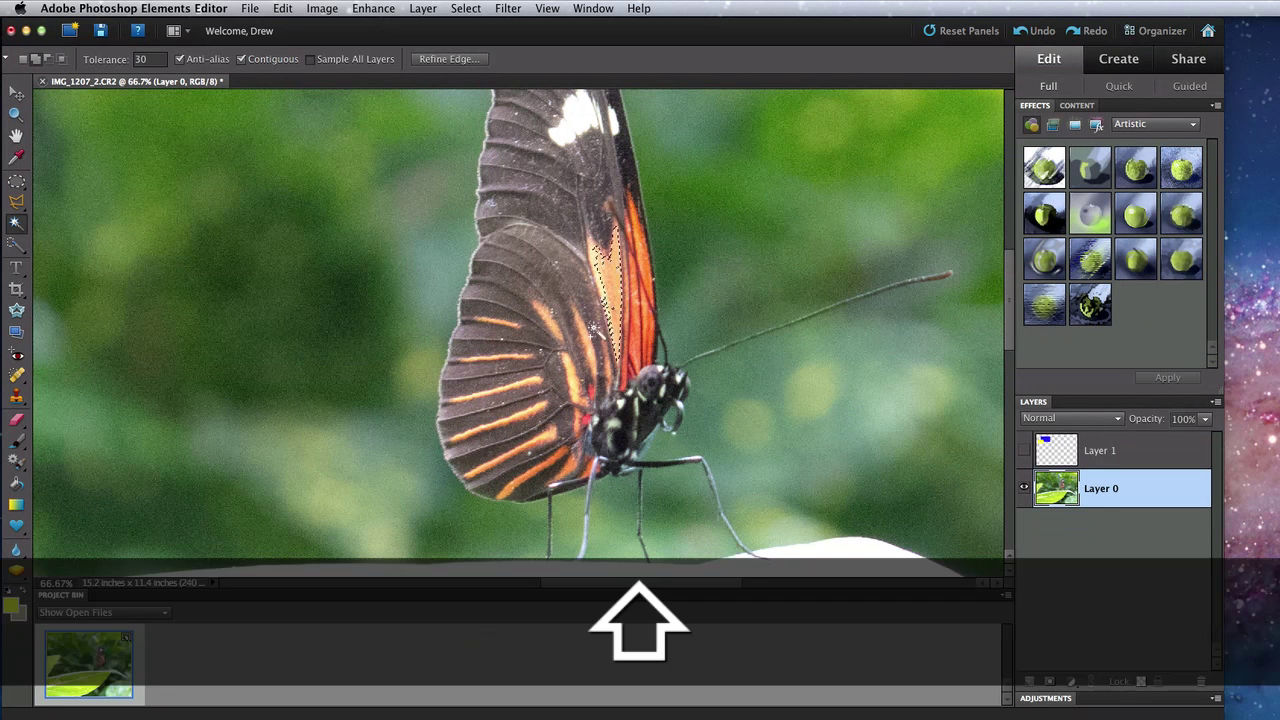
left_click(588, 343, "shift")
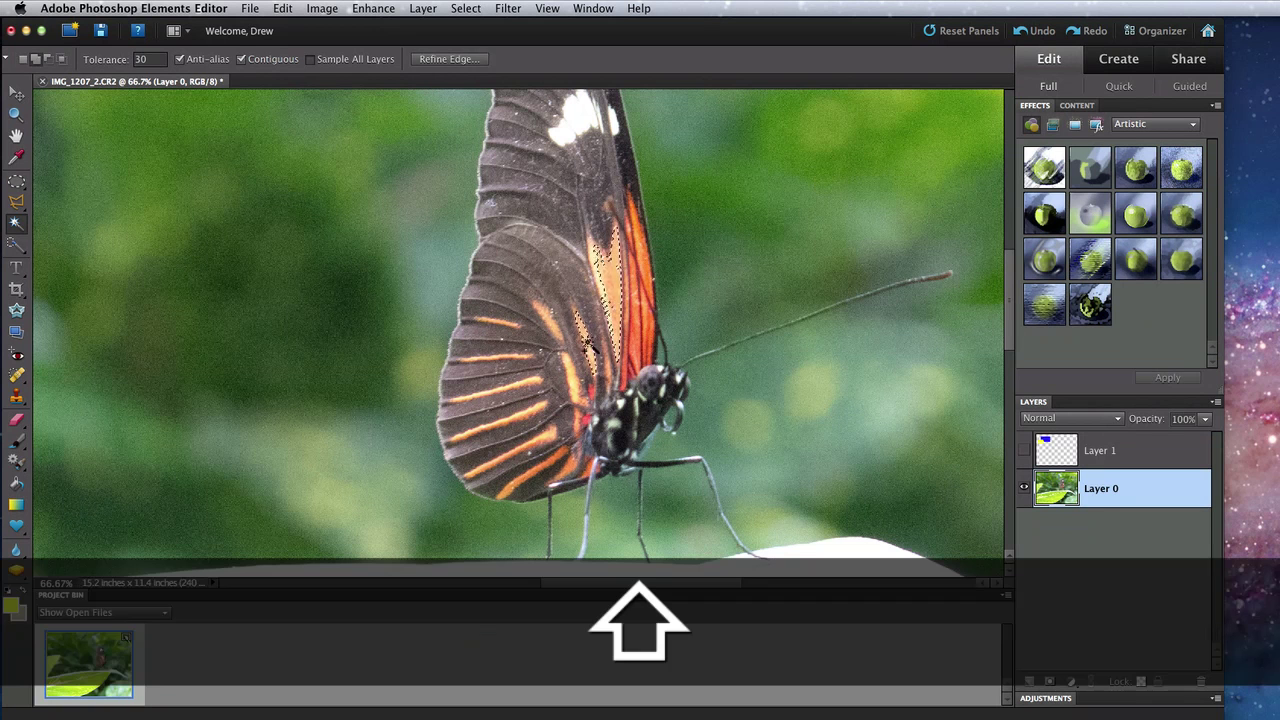
left_click(646, 273, "shift")
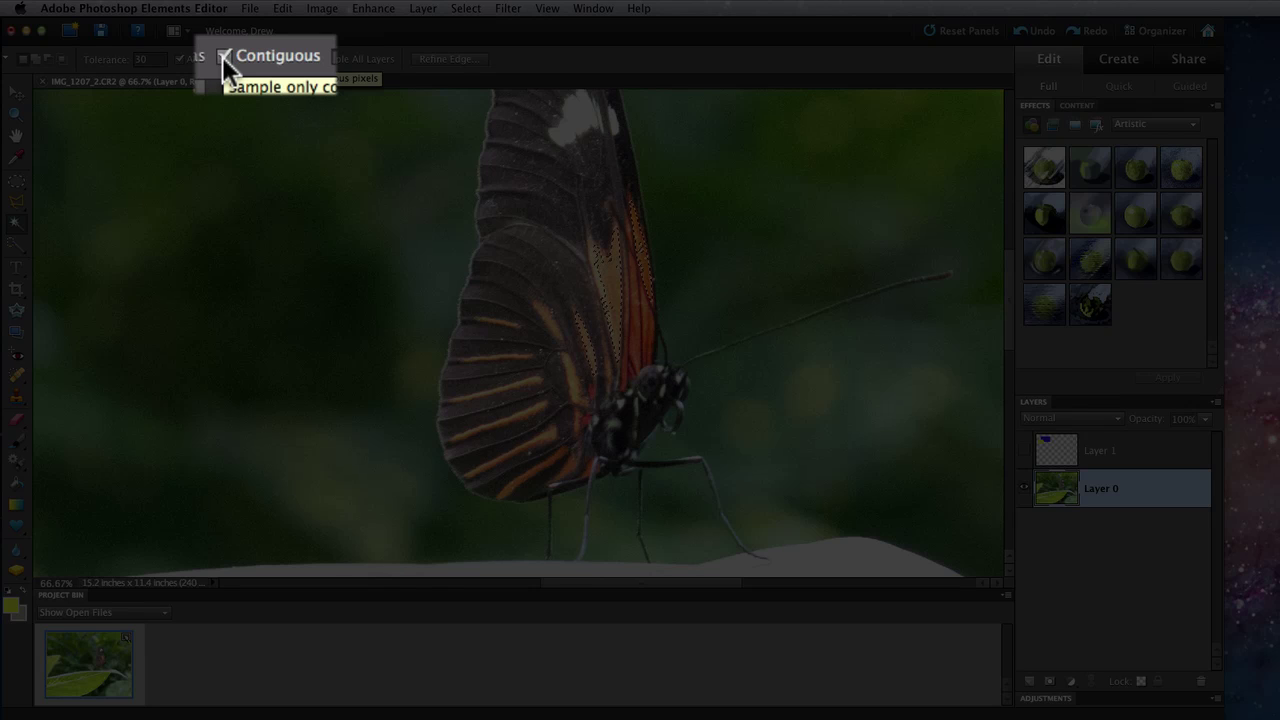
- Turn off Contiguous and reselect the orange stripes across both wings
left_click(224, 57)
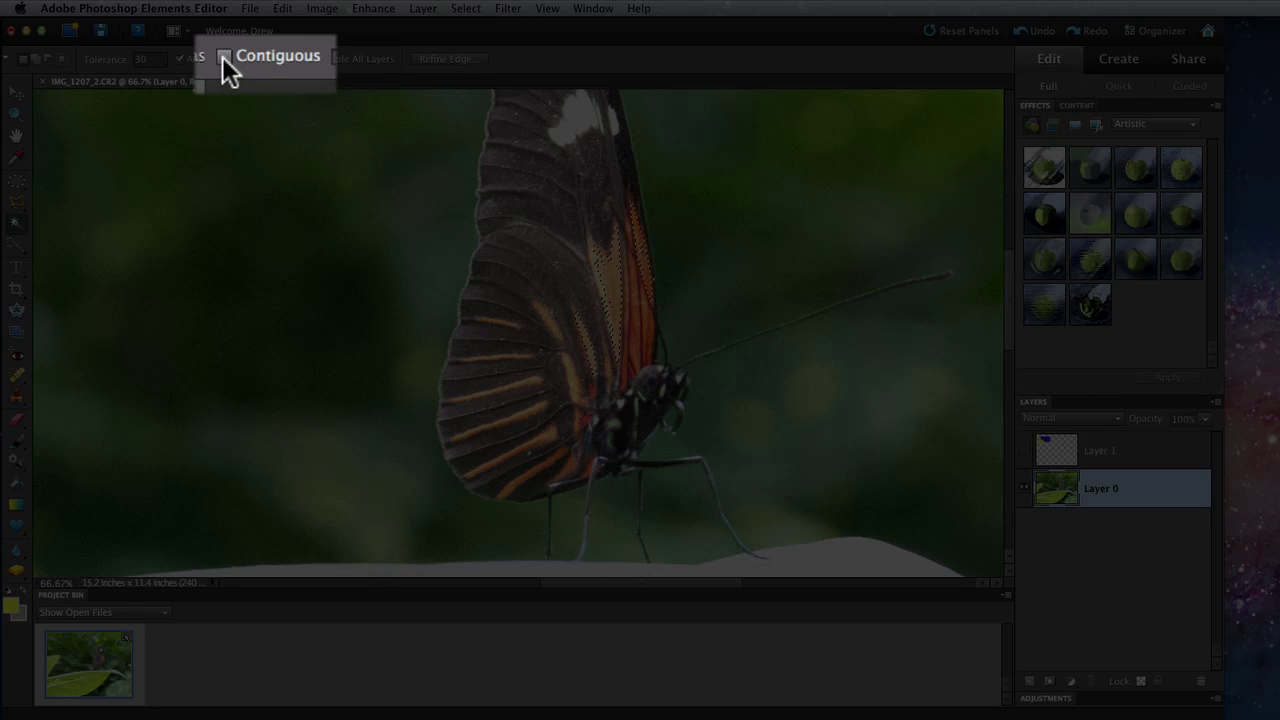
key("super+d")
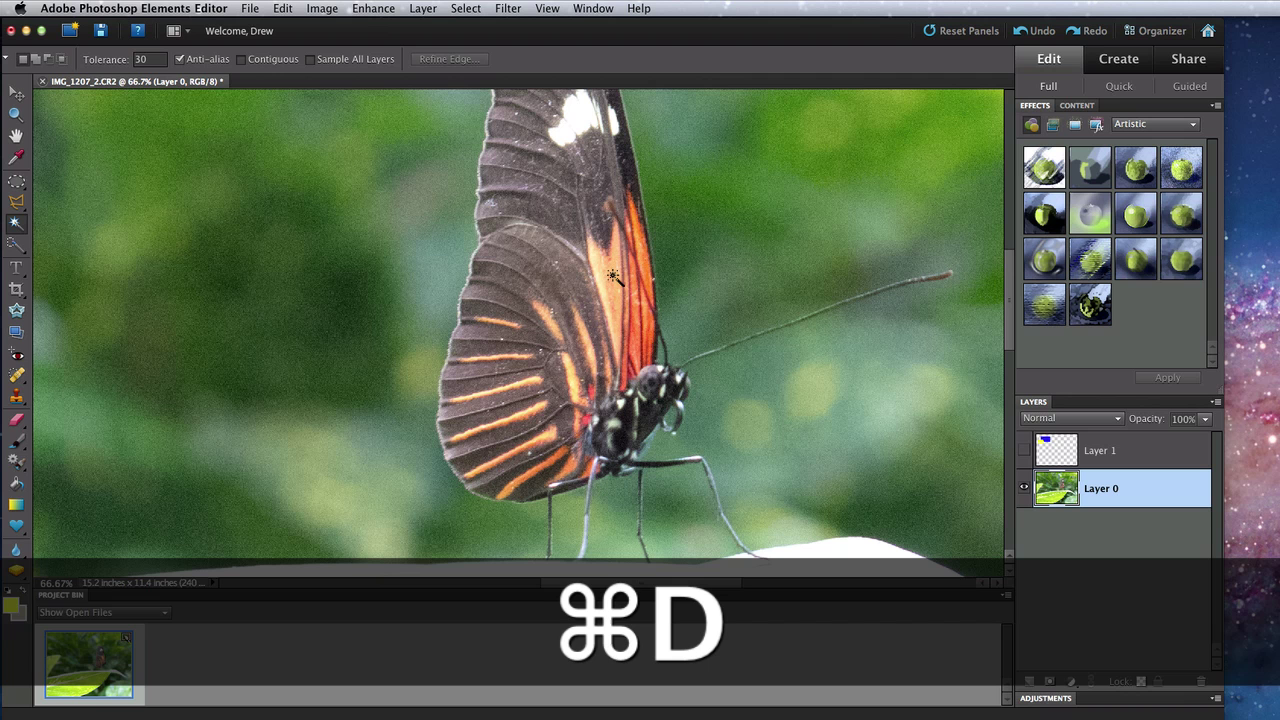
left_click(608, 274)
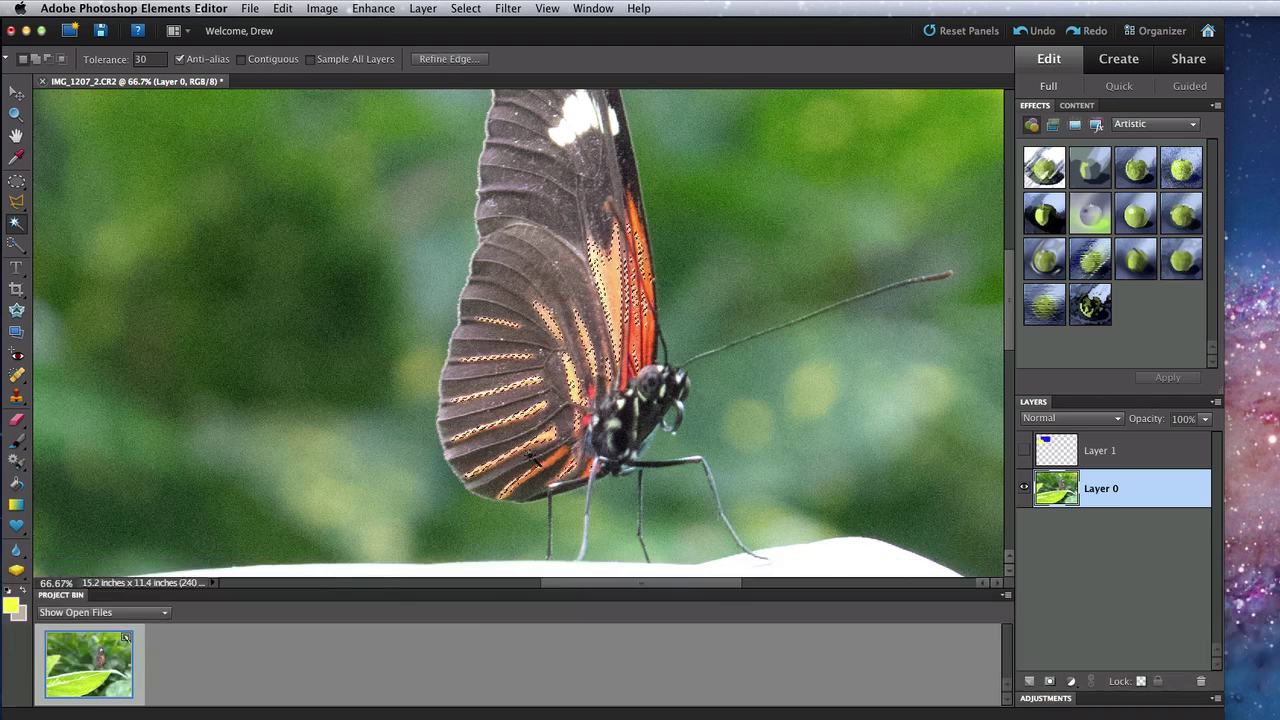
left_click(632, 296, "shift")
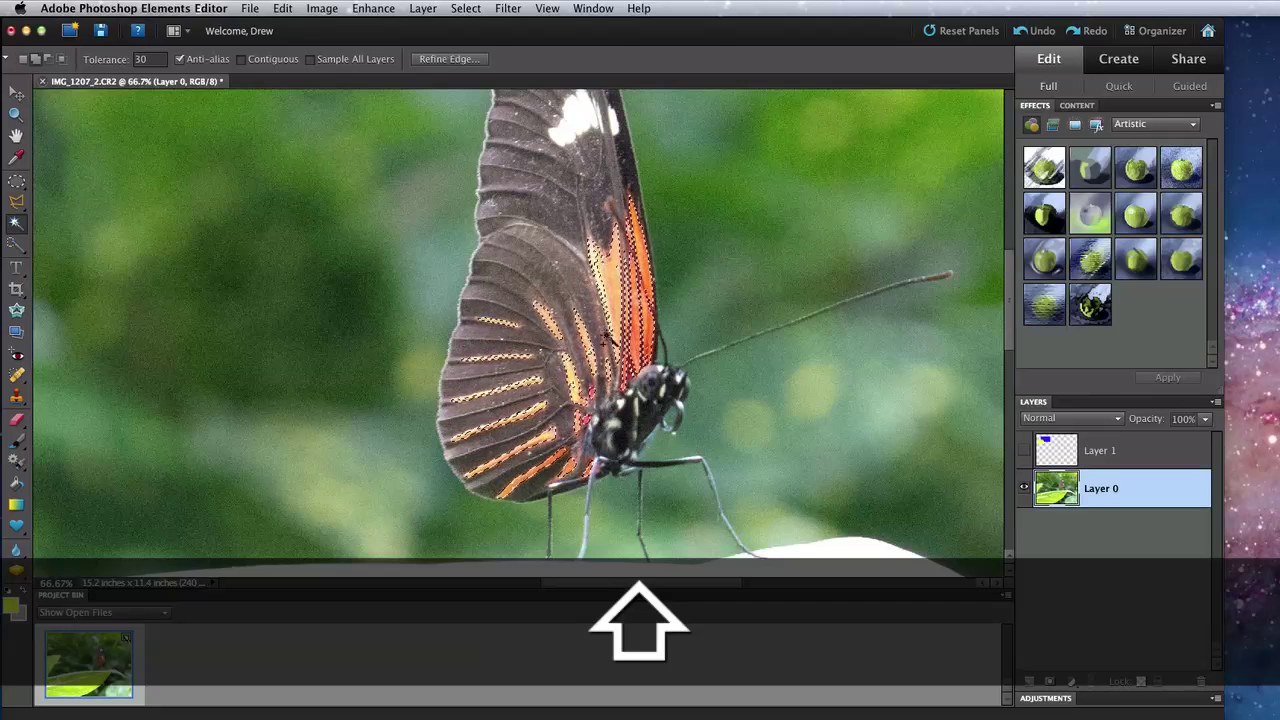
left_click(598, 287, "shift")
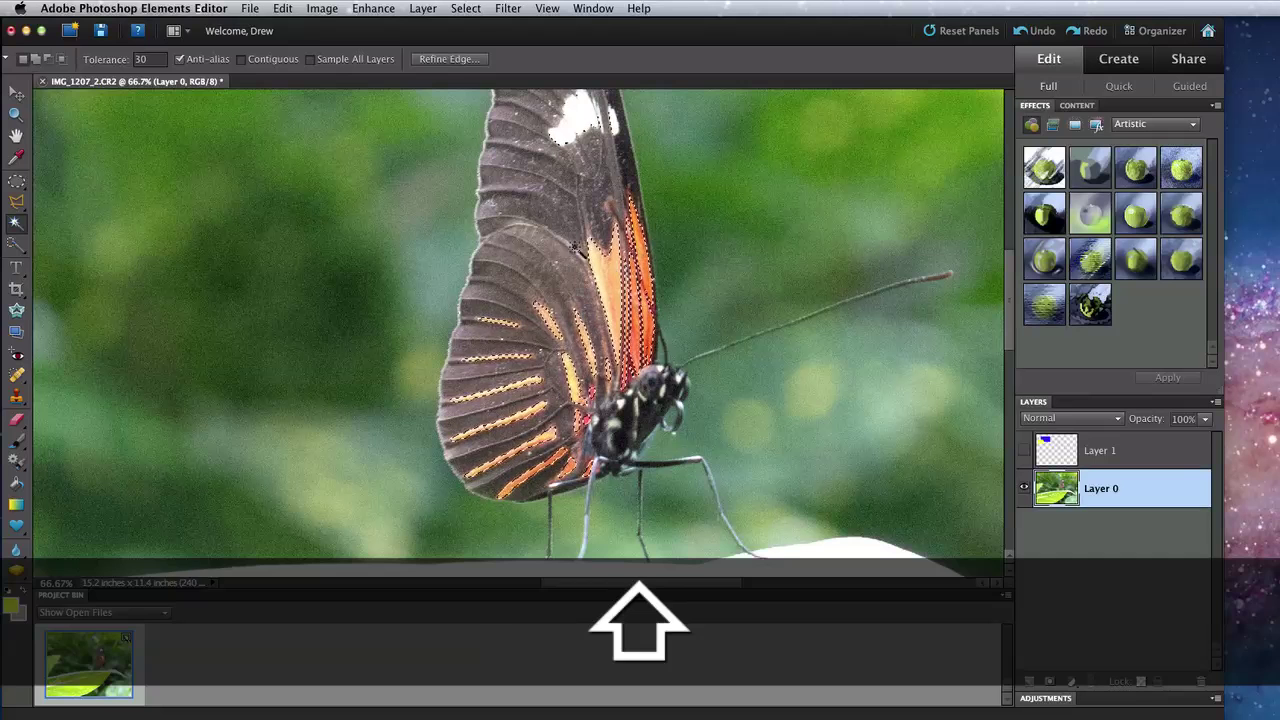
left_click(468, 8)
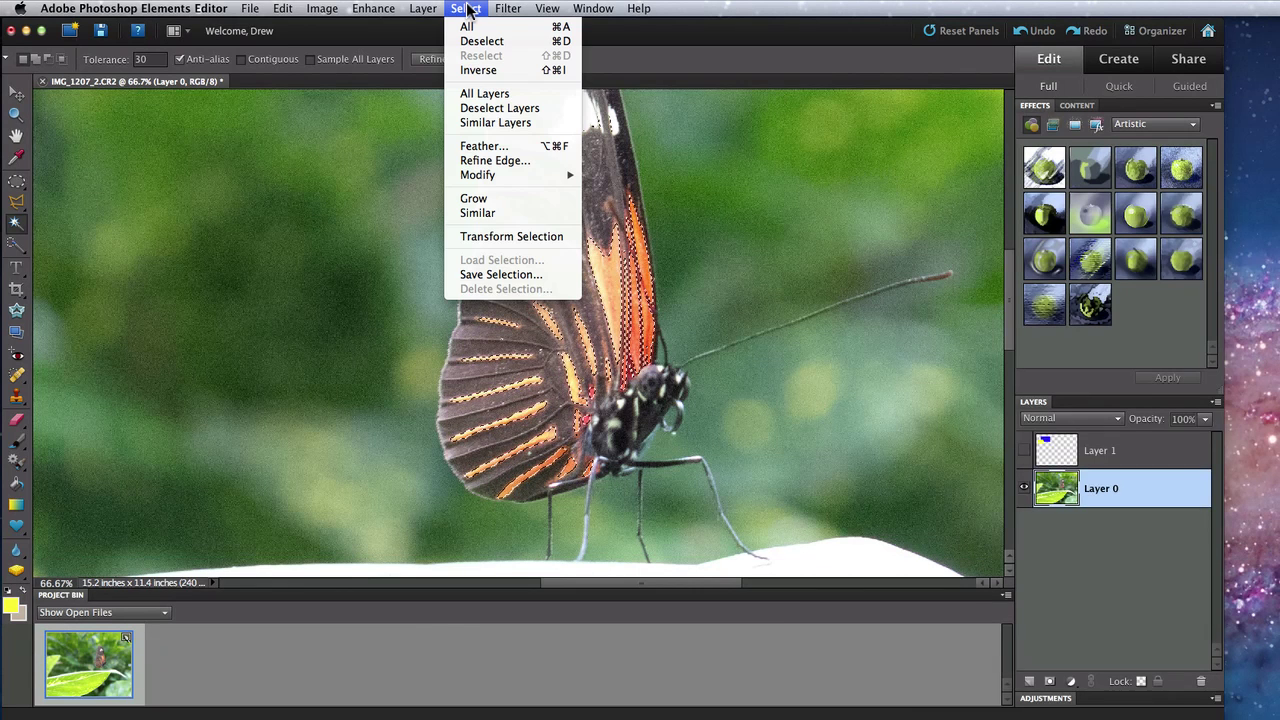
- In Refine Edge, set Feather 4.0 px and Contract/Expand +34%, previewing on black, and apply
left_click(494, 160)
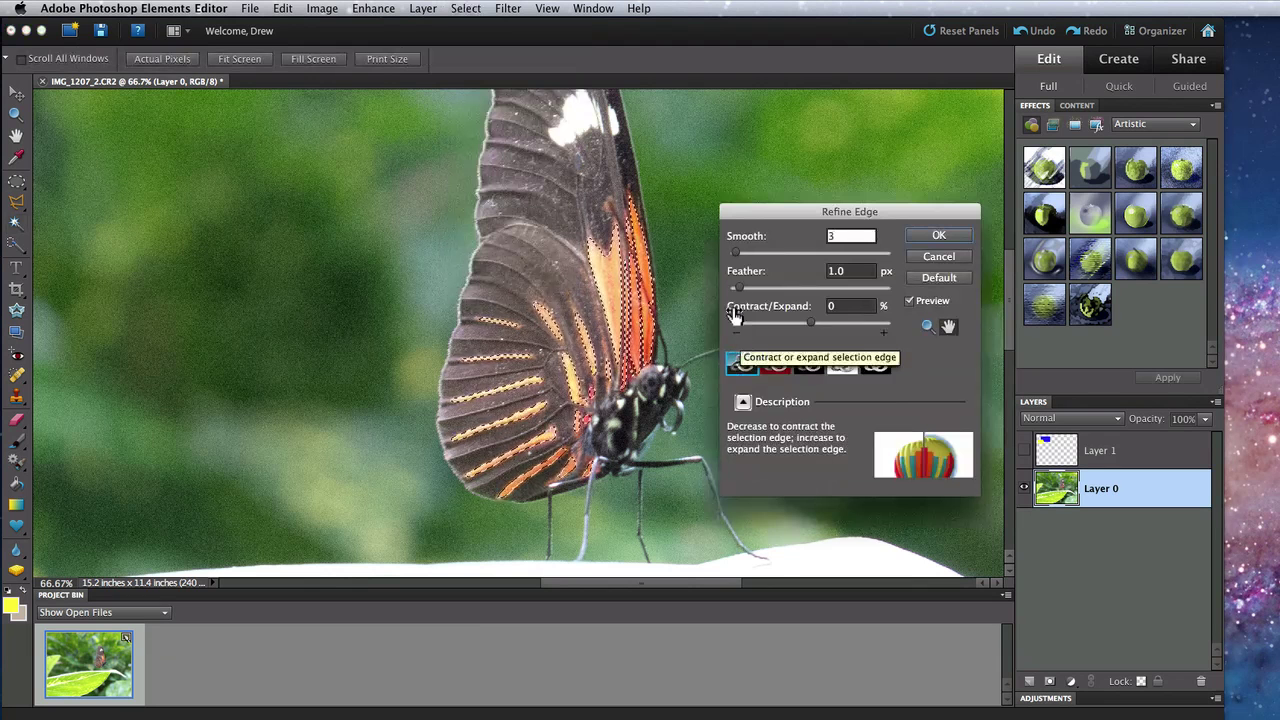
left_click_drag(740, 289, 750, 288)
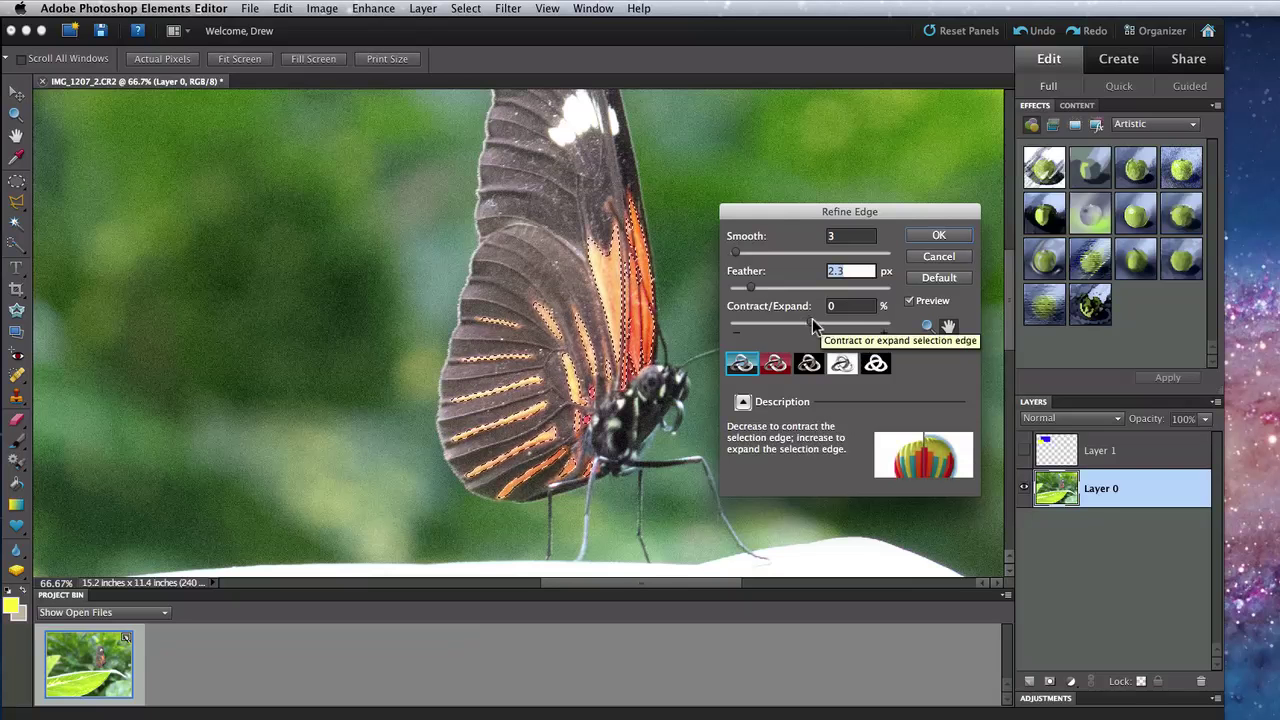
left_click_drag(811, 322, 836, 332)
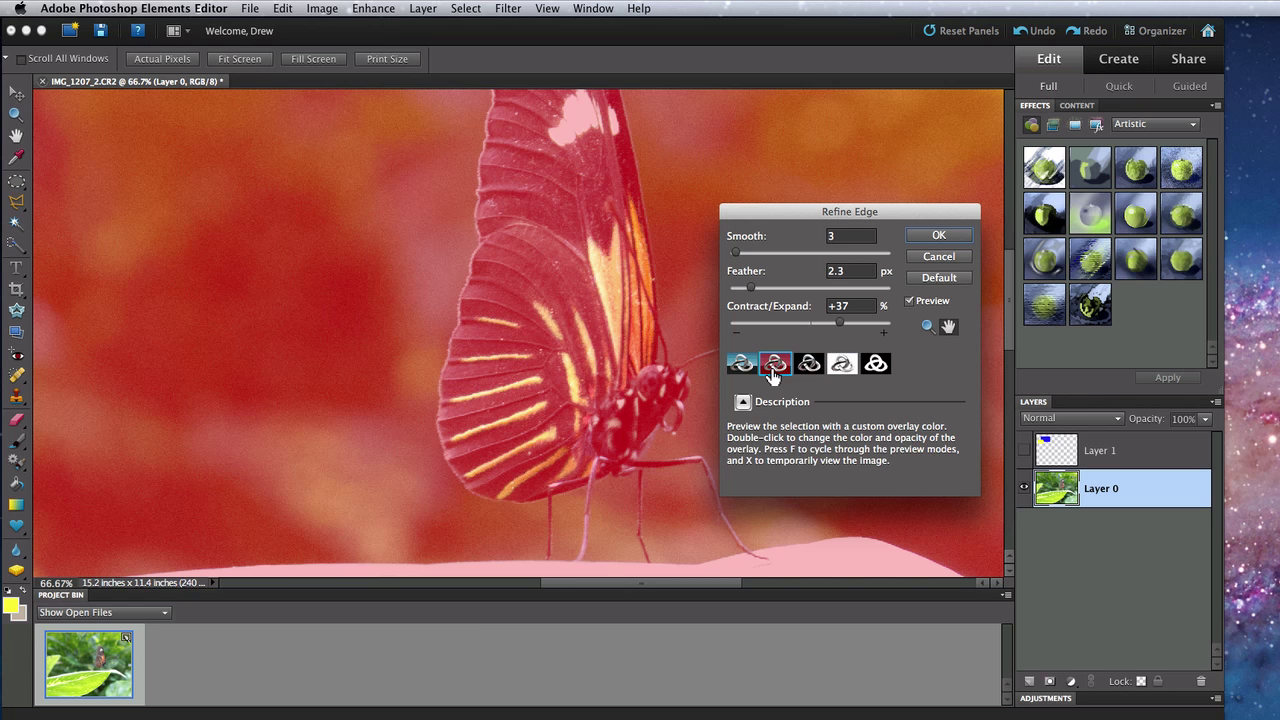
left_click(810, 366)
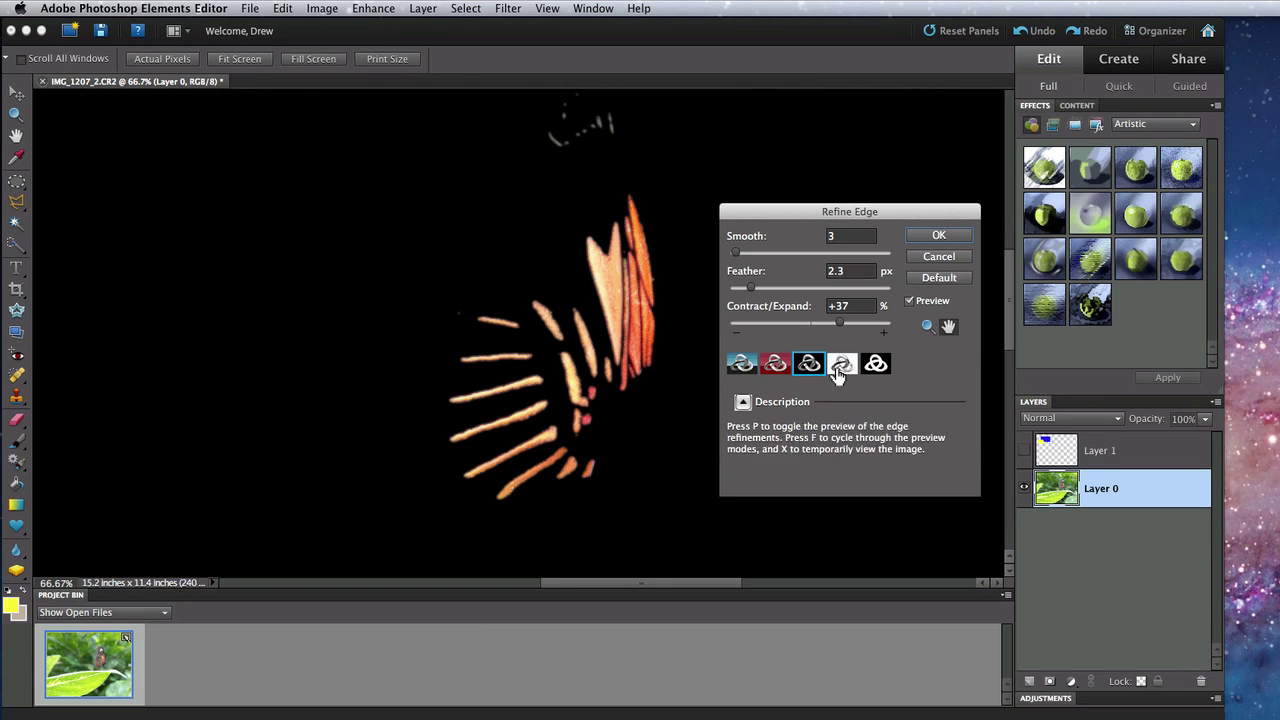
left_click(843, 366)
left_click(810, 366)
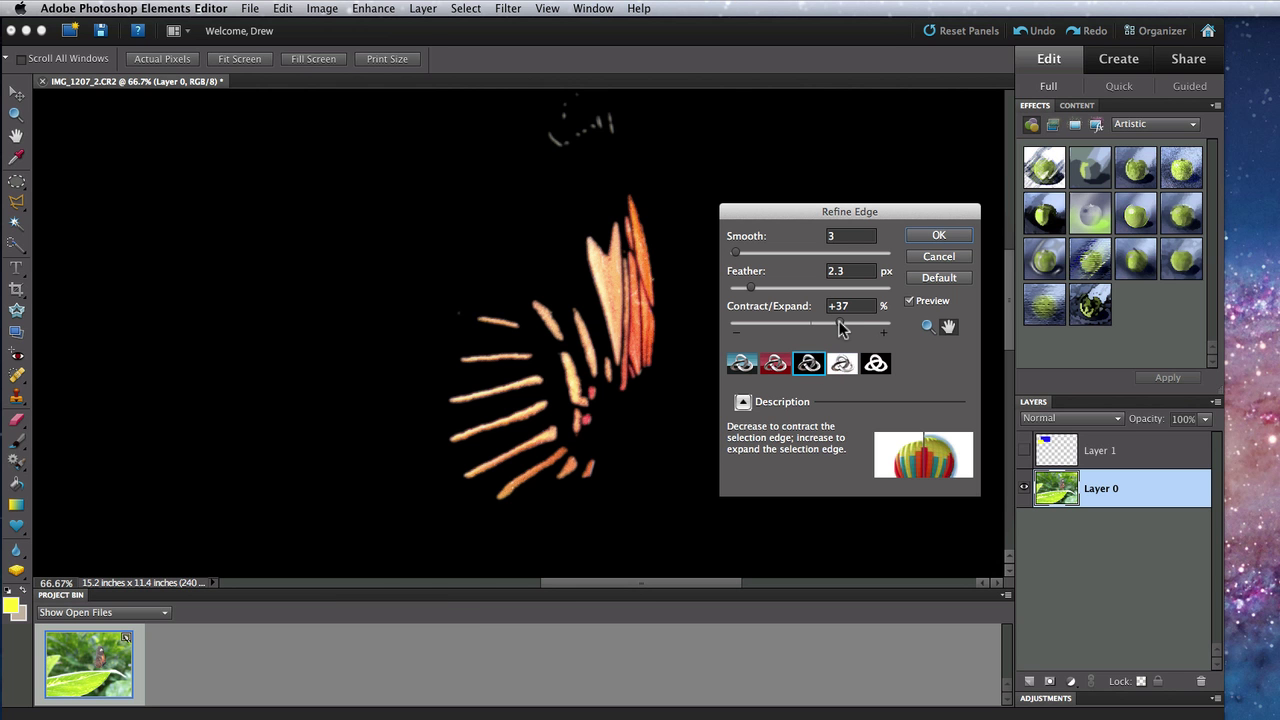
left_click_drag(840, 328, 838, 328)
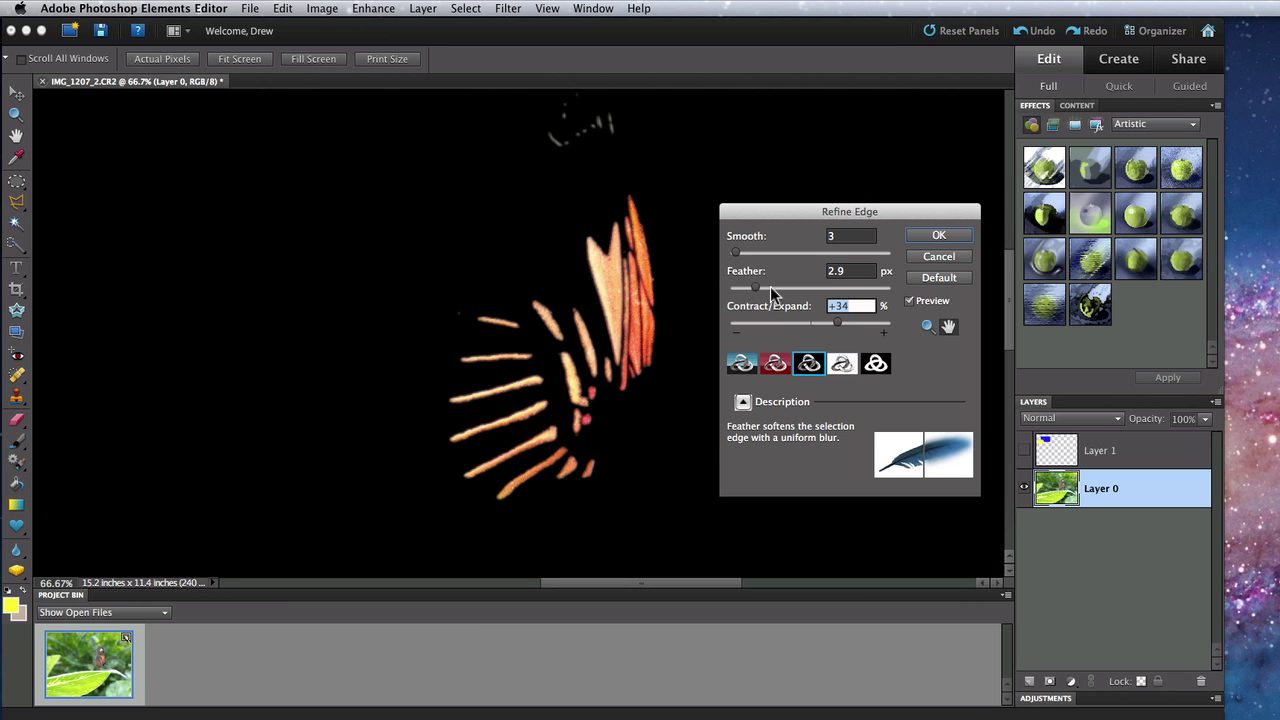
left_click(818, 289)
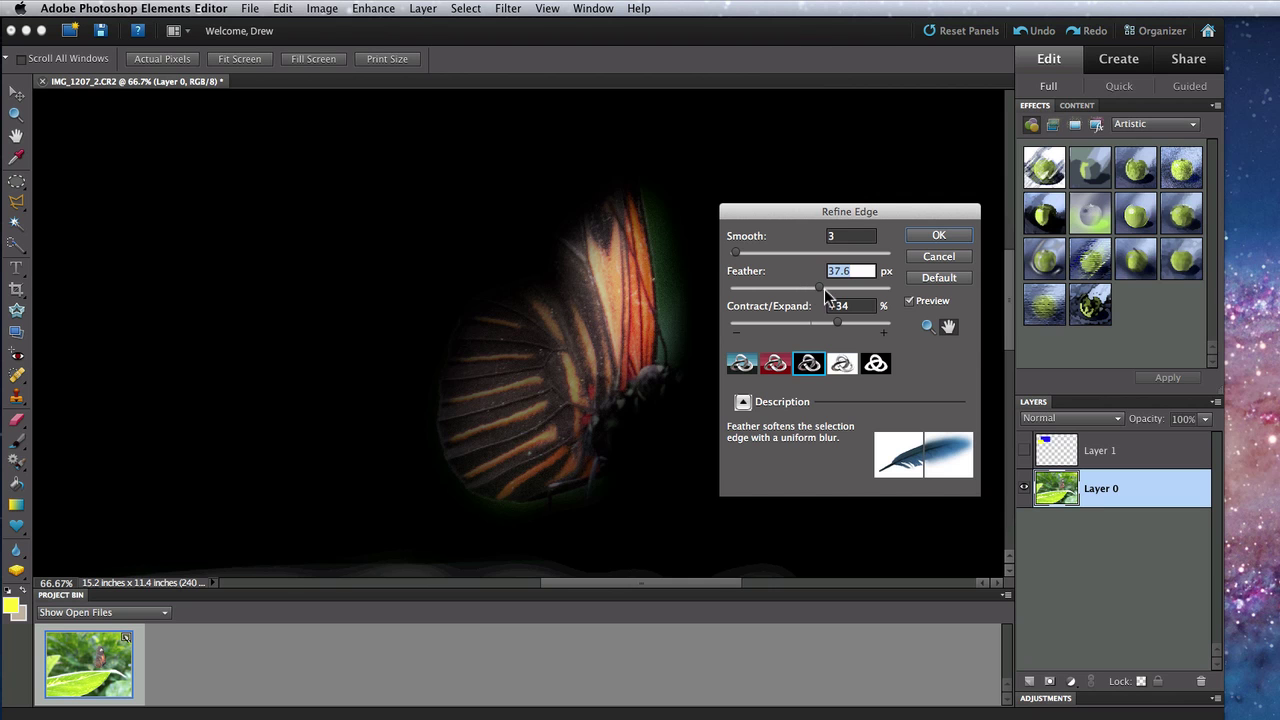
left_click_drag(820, 288, 770, 290)
key("Up")
key("Up")
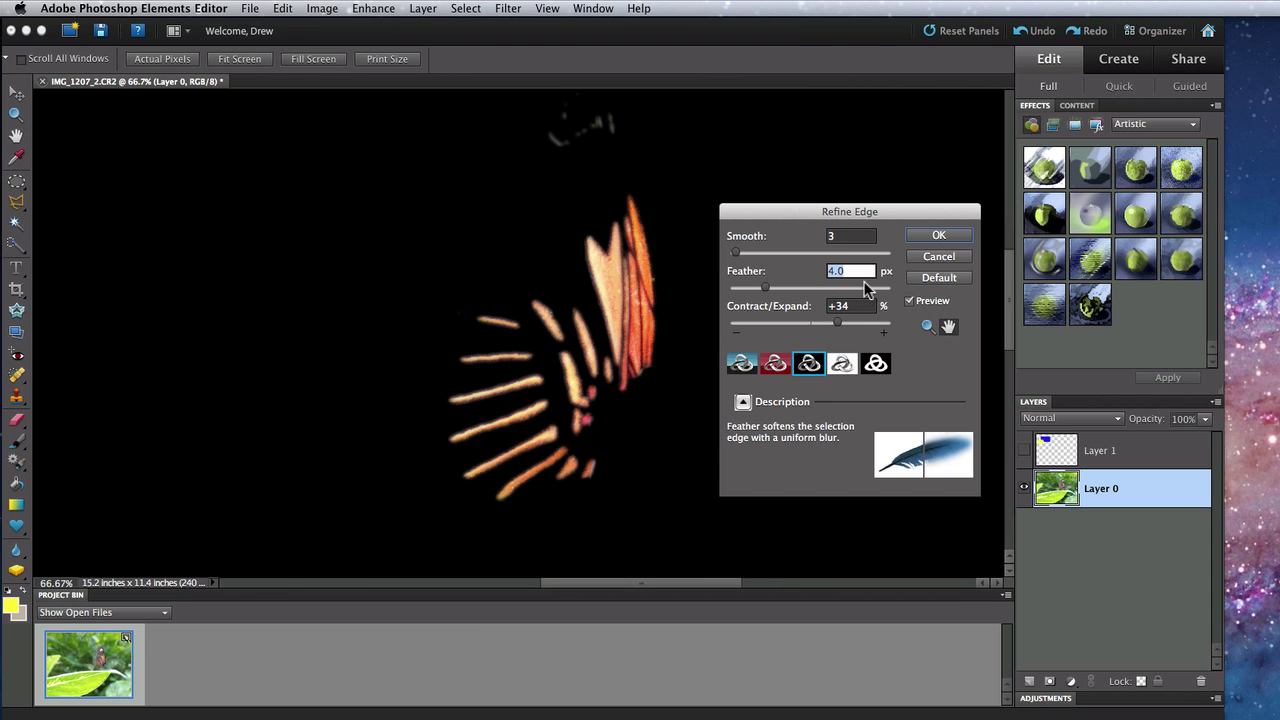
left_click(938, 236)
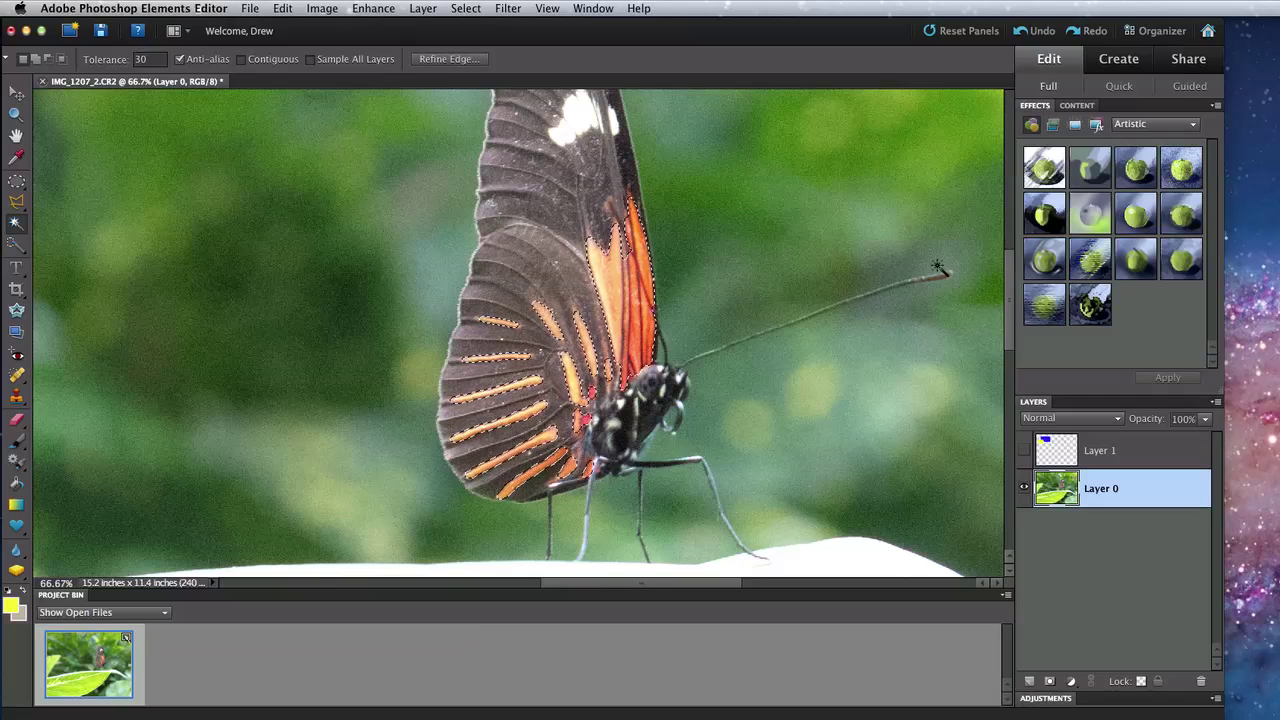
- Copy and paste the wing stripes as Layer 2, toggling Layer 0 to check the result
key("super+c")
key("super+v")
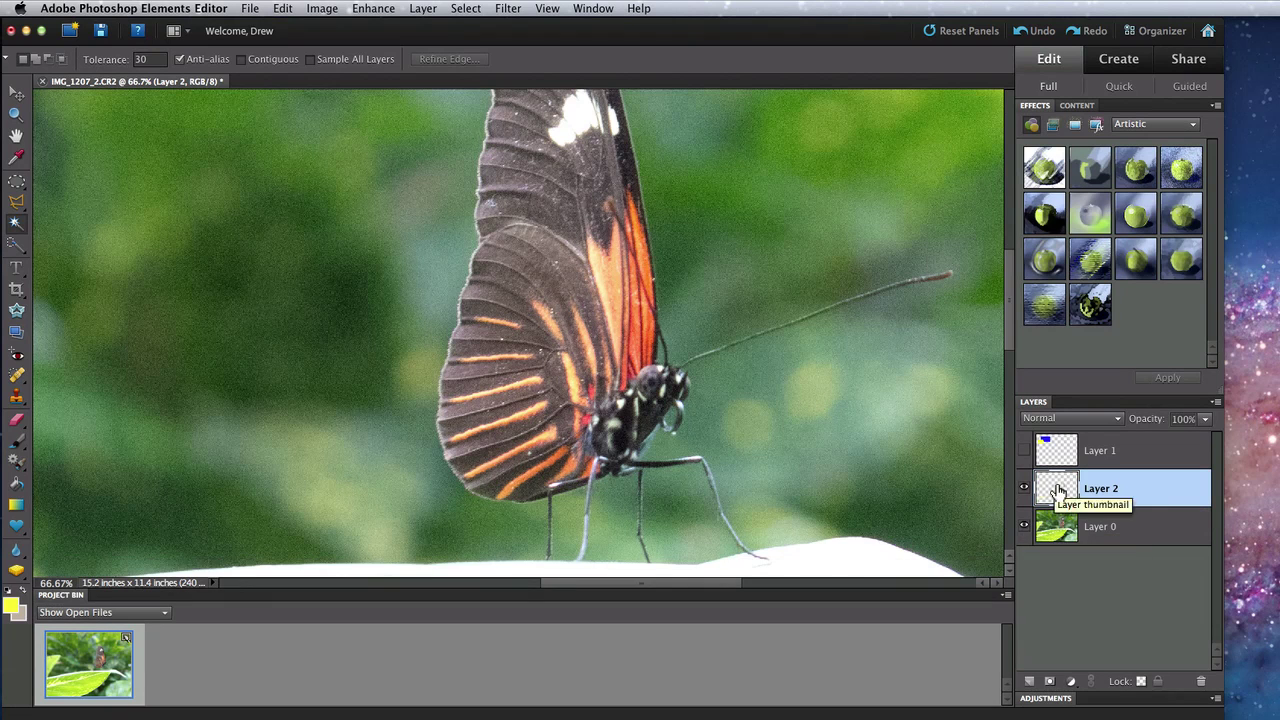
left_click(1024, 528)
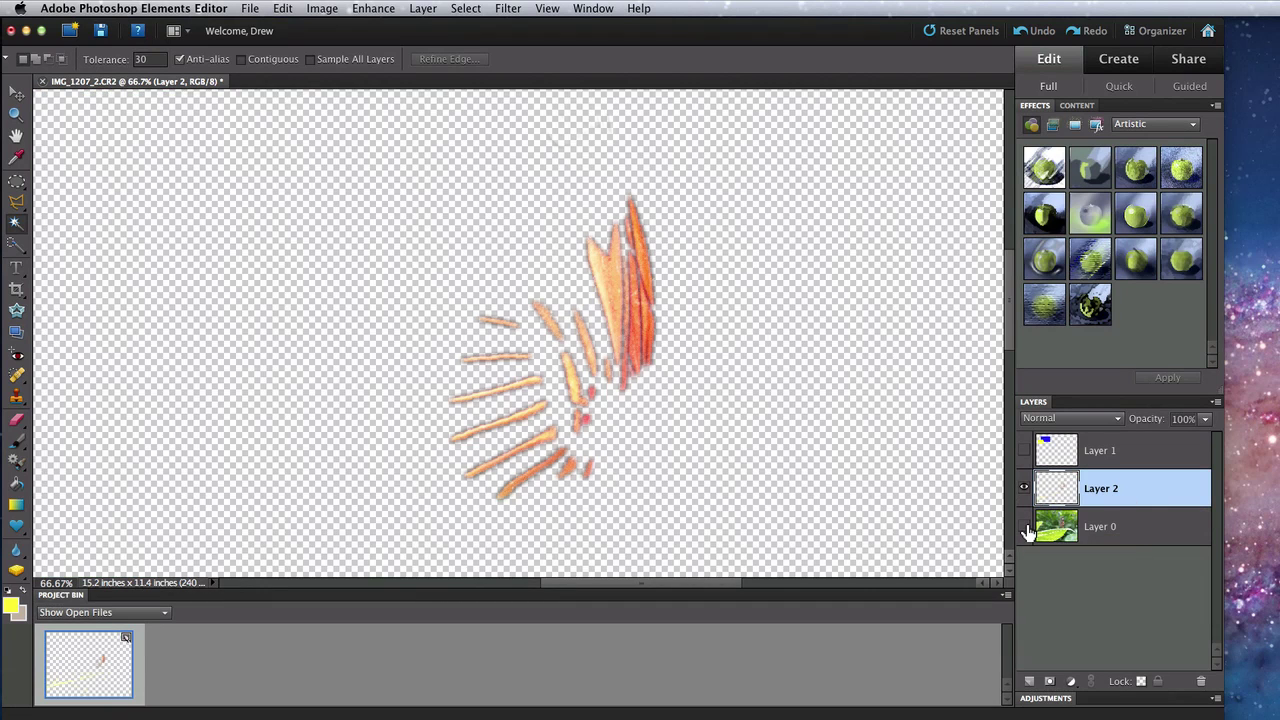
left_click(1024, 528)
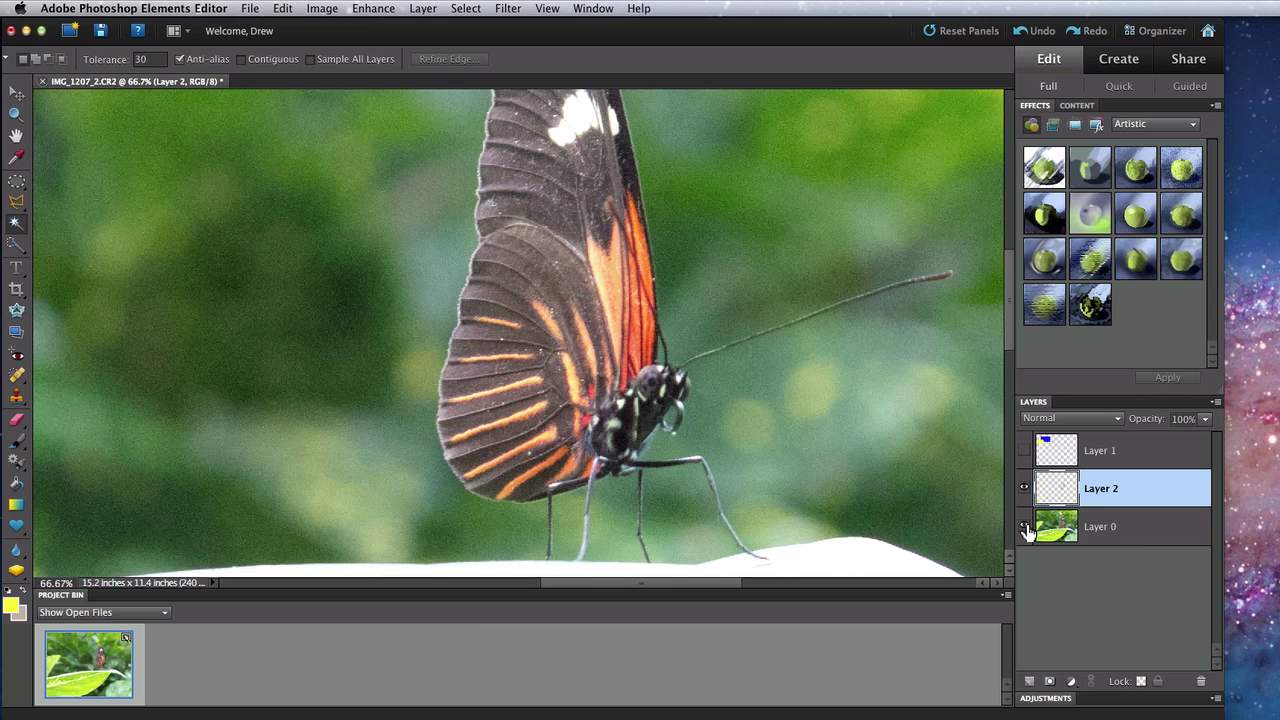
- Colorize Layer 2's stripes via Hue/Saturation with Hue 225 and Saturation 63
left_click(384, 10)
mouse_move(420, 152)
left_click(627, 168)
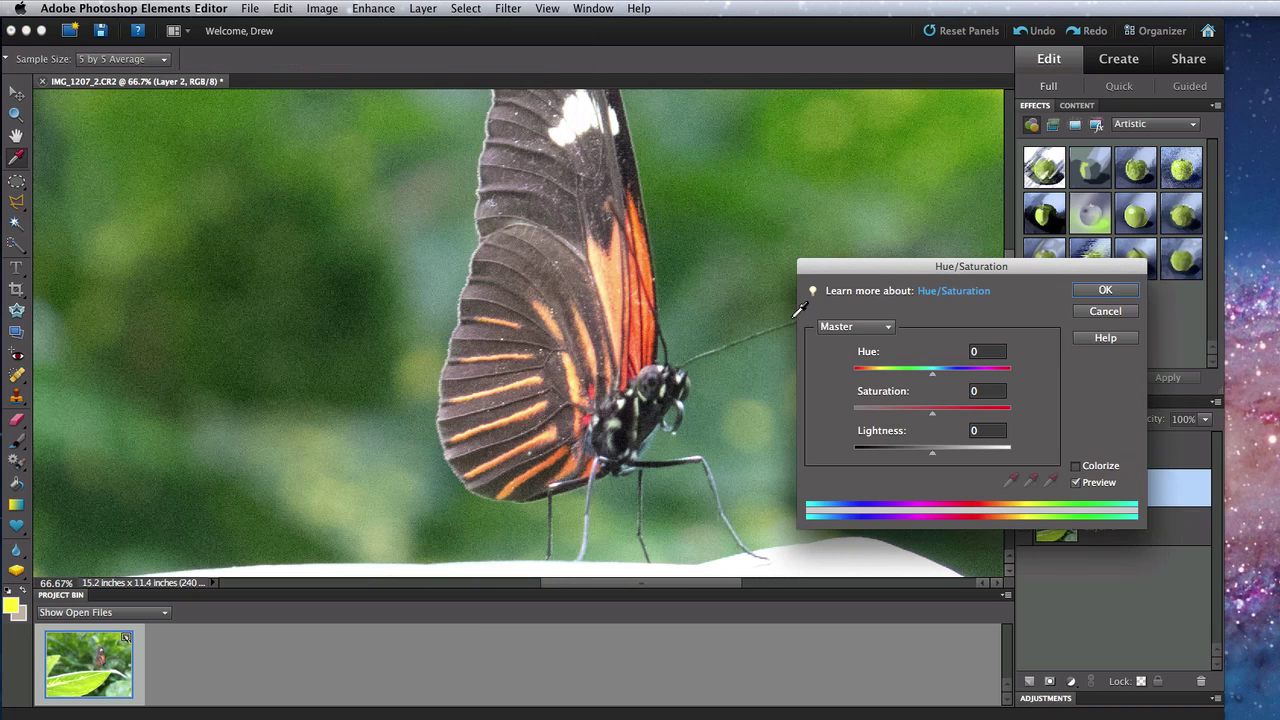
left_click(1077, 467)
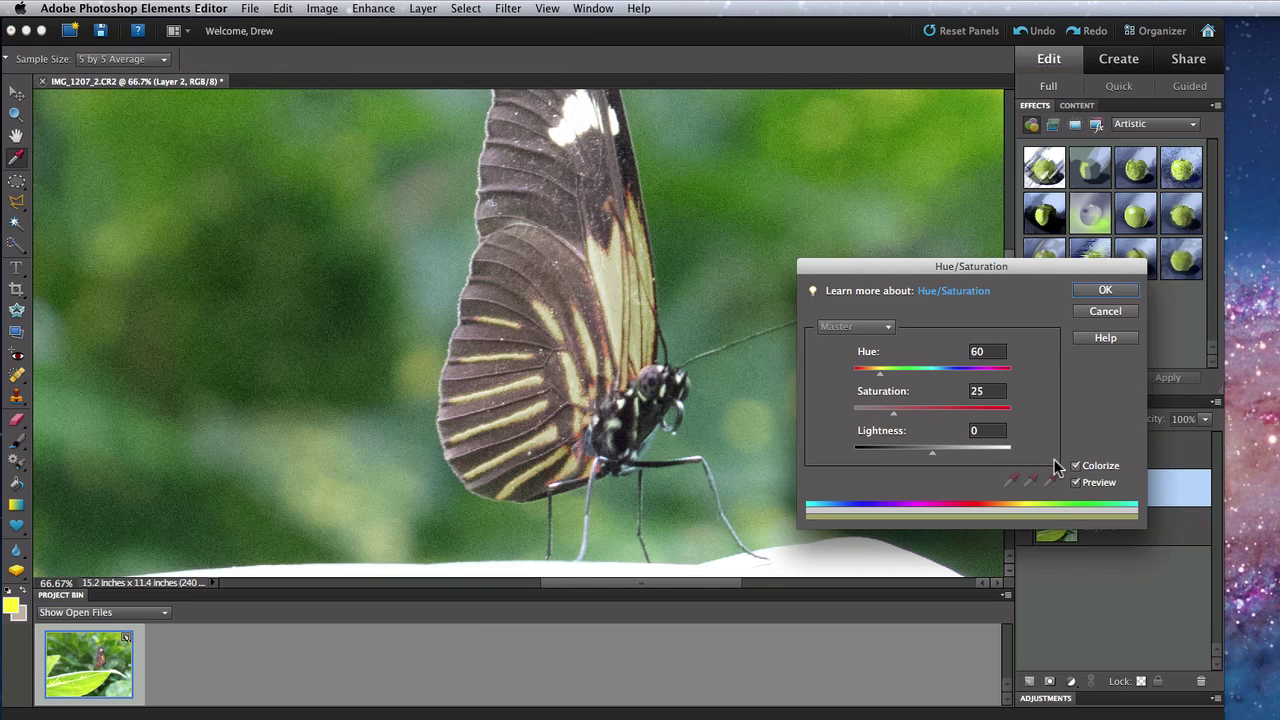
left_click(951, 412)
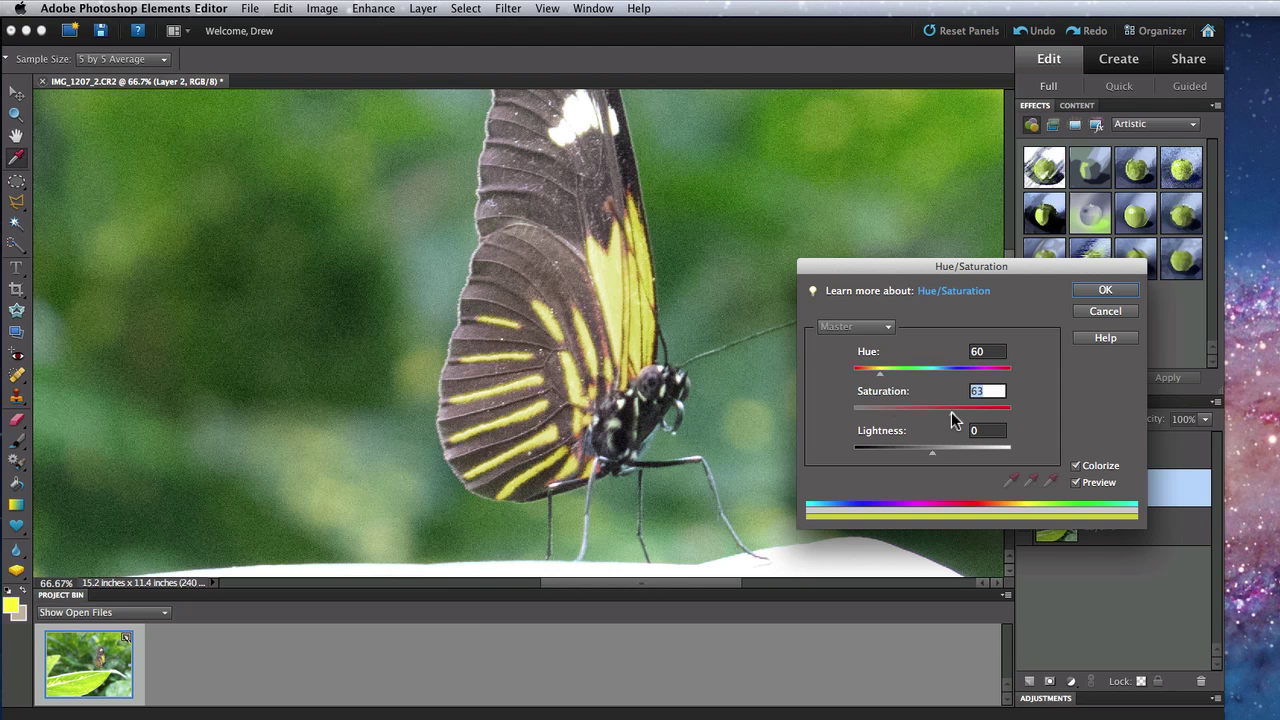
left_click(951, 369)
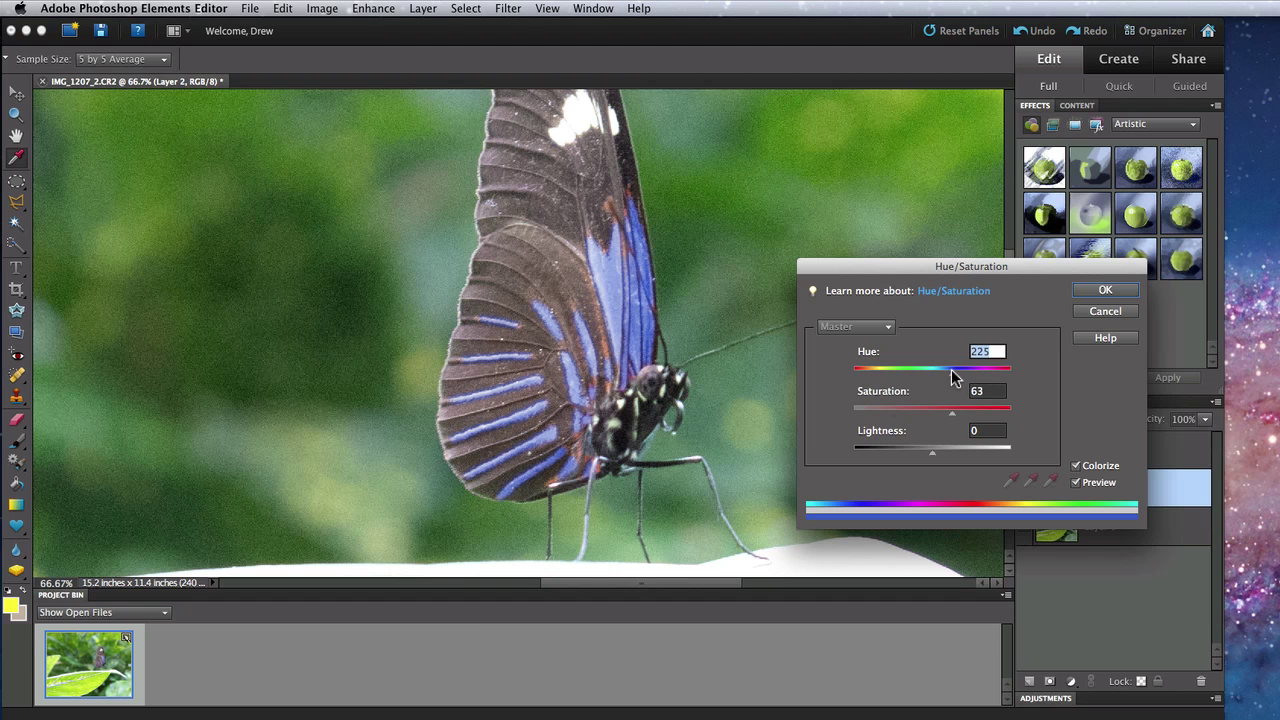
left_click(1103, 292)
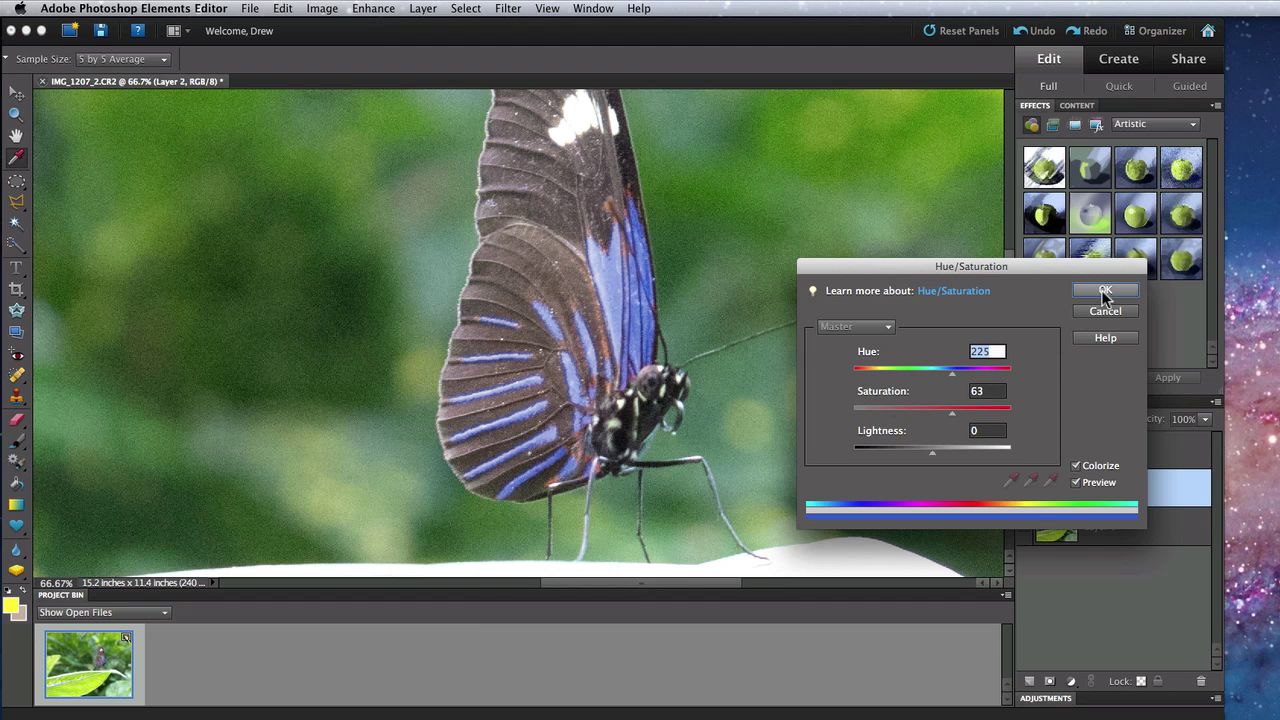
key("w")
key("super+minus")
key("super+minus")
key("super+minus")
key("super+minus")
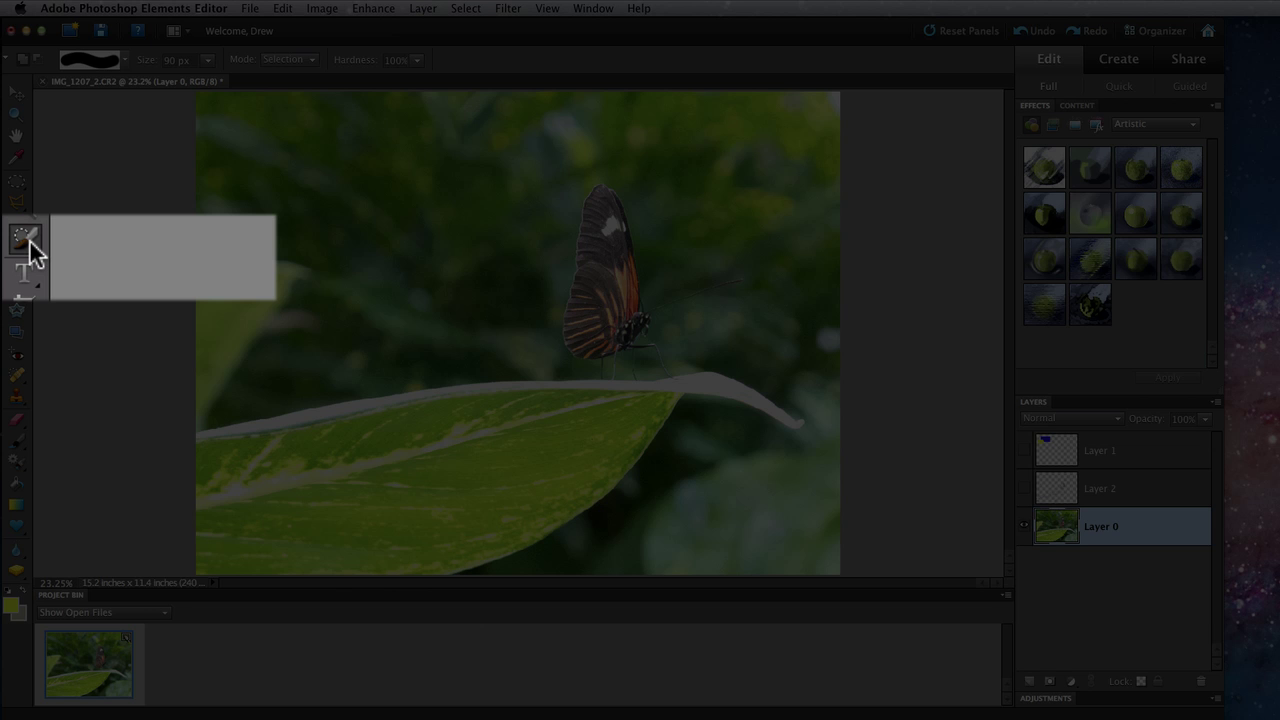
- Switch to the Quick Selection Tool and brush across the large leaf below the butterfly
left_click(29, 239)
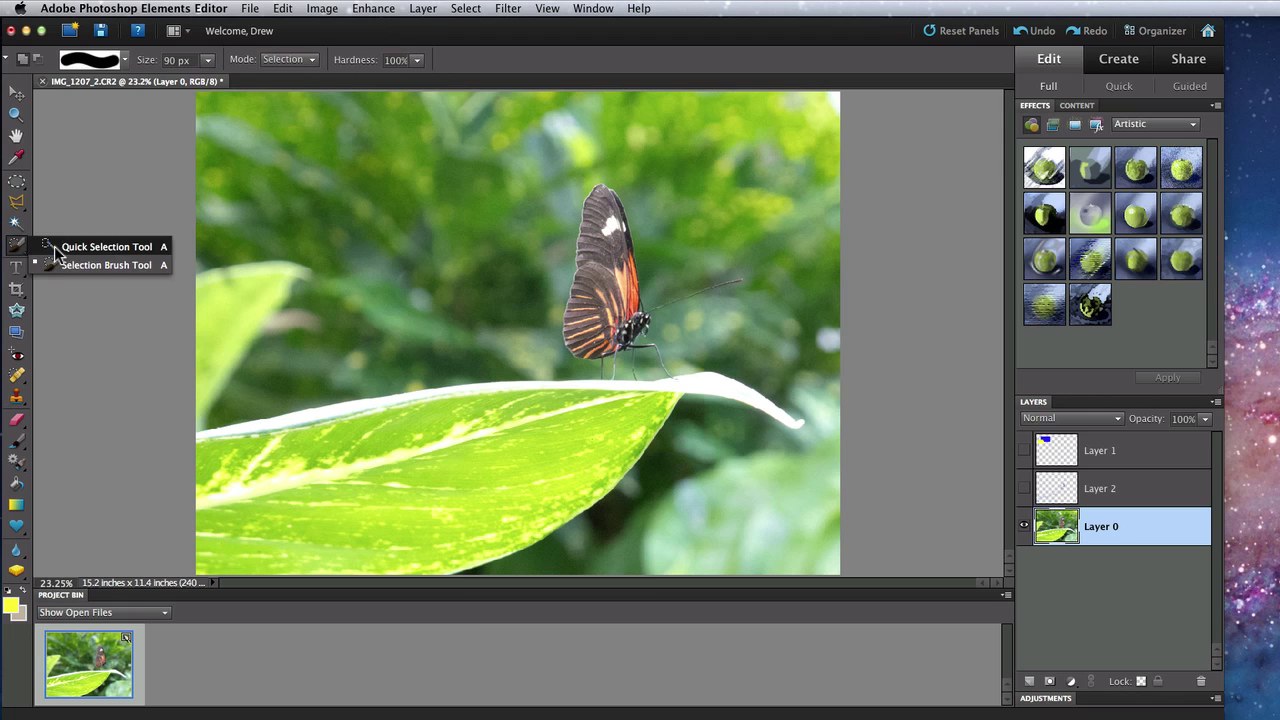
left_click(54, 246)
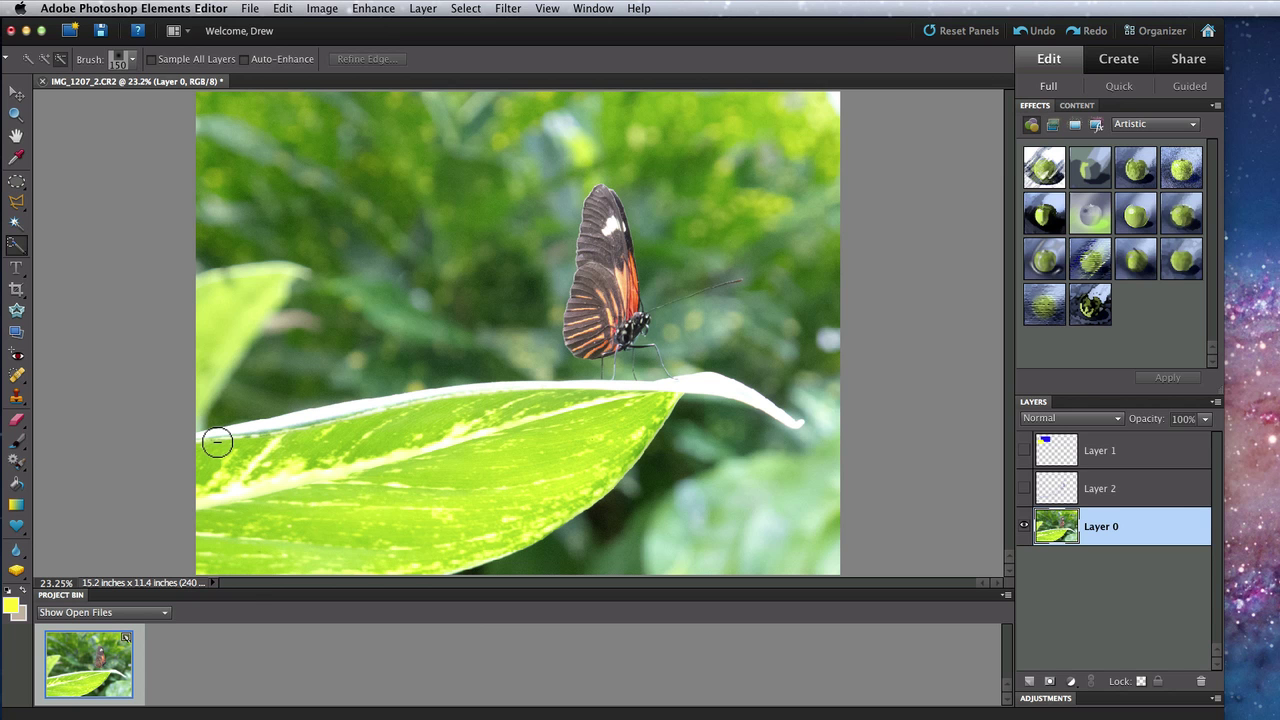
mouse_move(217, 442)
left_mouse_down()
mouse_move(328, 420)
mouse_move(715, 391)
mouse_move(643, 397)
mouse_move(488, 496)
mouse_move(297, 540)
left_mouse_up()
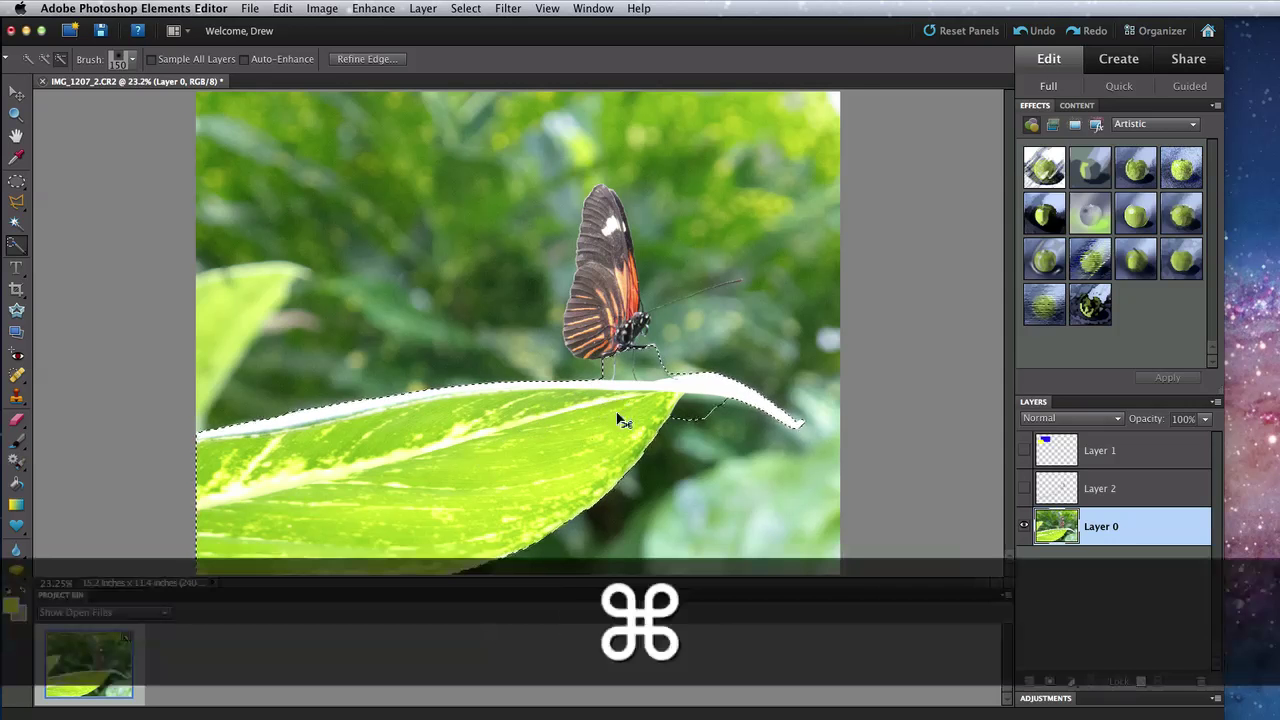
- Zoom in, shrink the brush, and subtract the butterfly's legs from the leaf selection
key("super+equal")
key("super+equal")
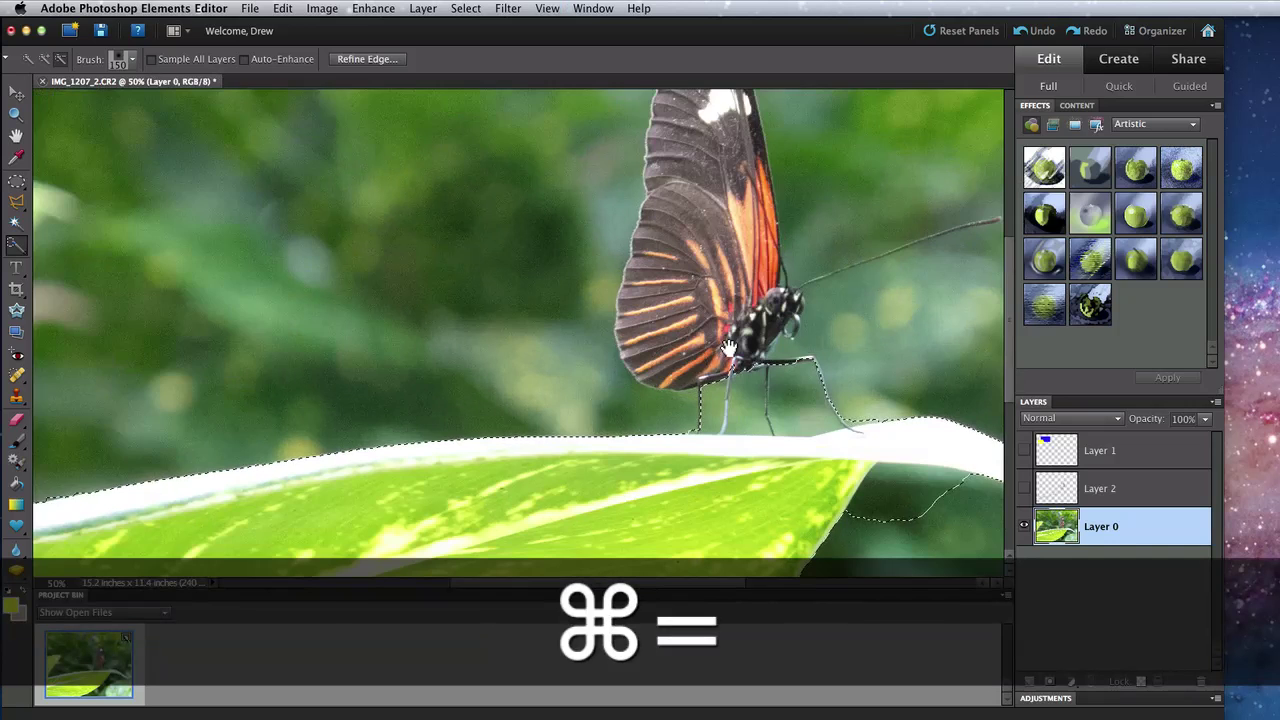
scroll(620, 345, "right", 5)
scroll(620, 345, "down", 2)
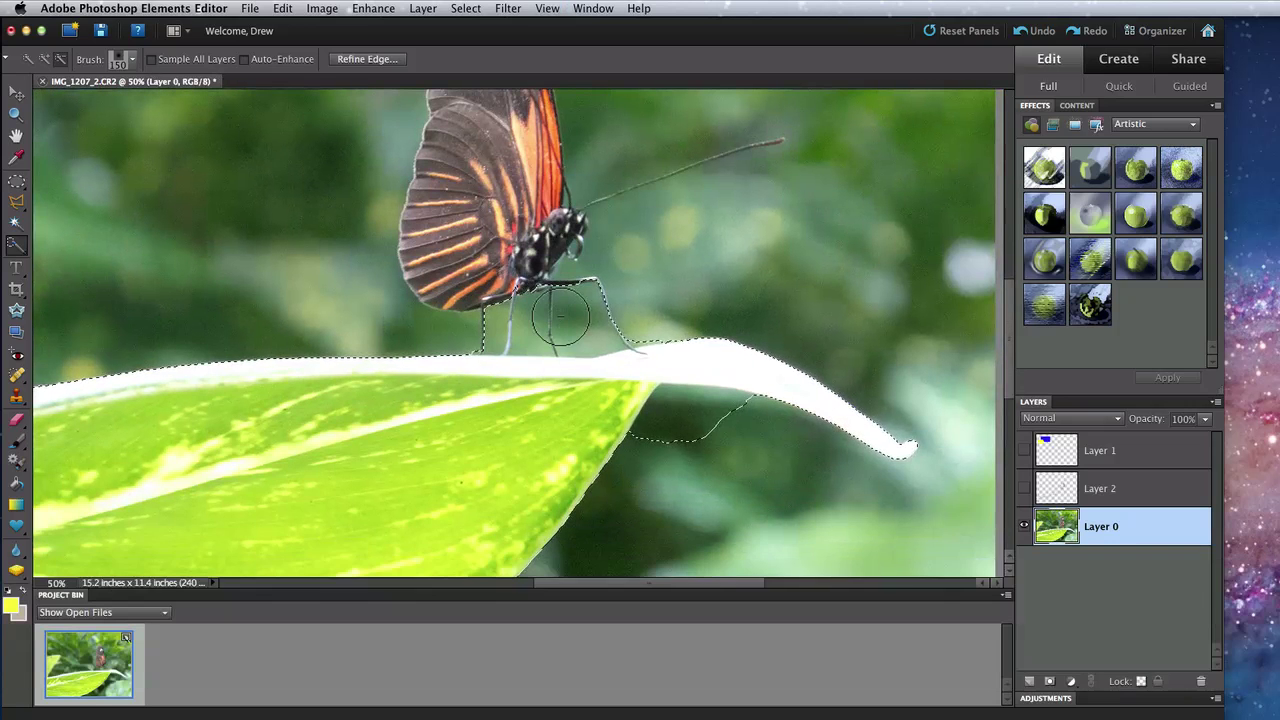
key("bracketleft")
key("bracketleft")
key("bracketleft")
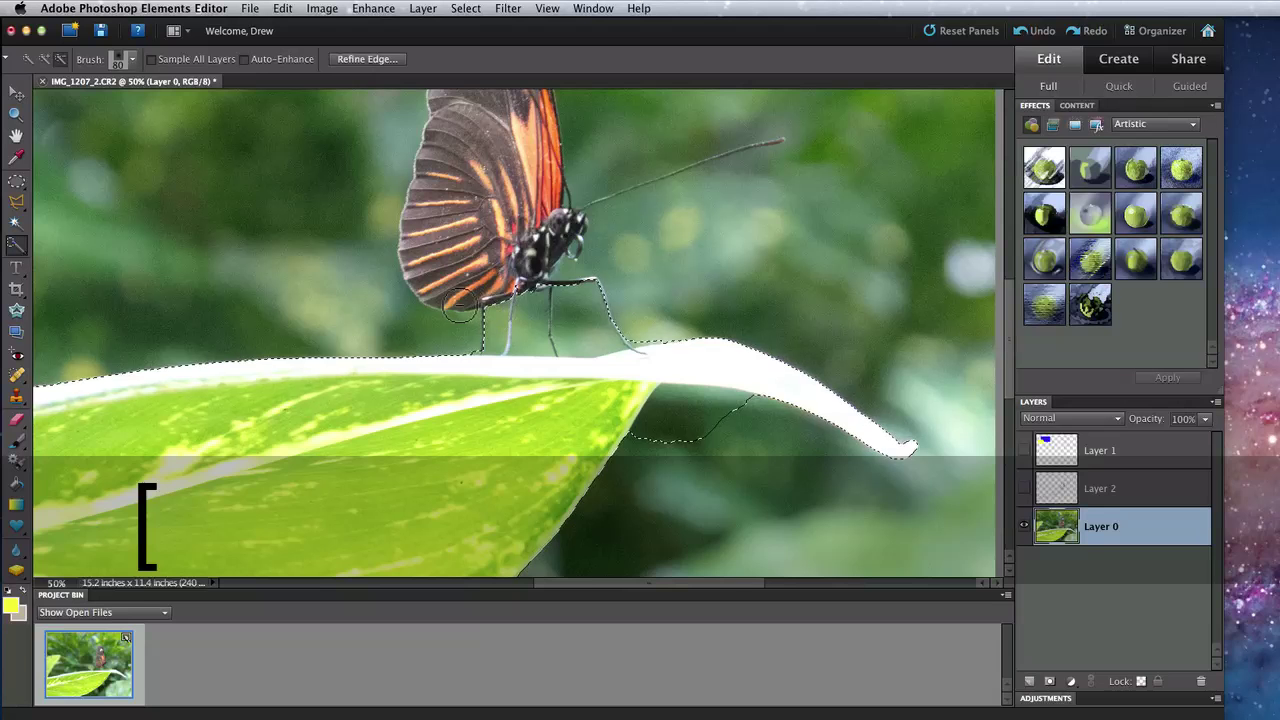
key("alt")
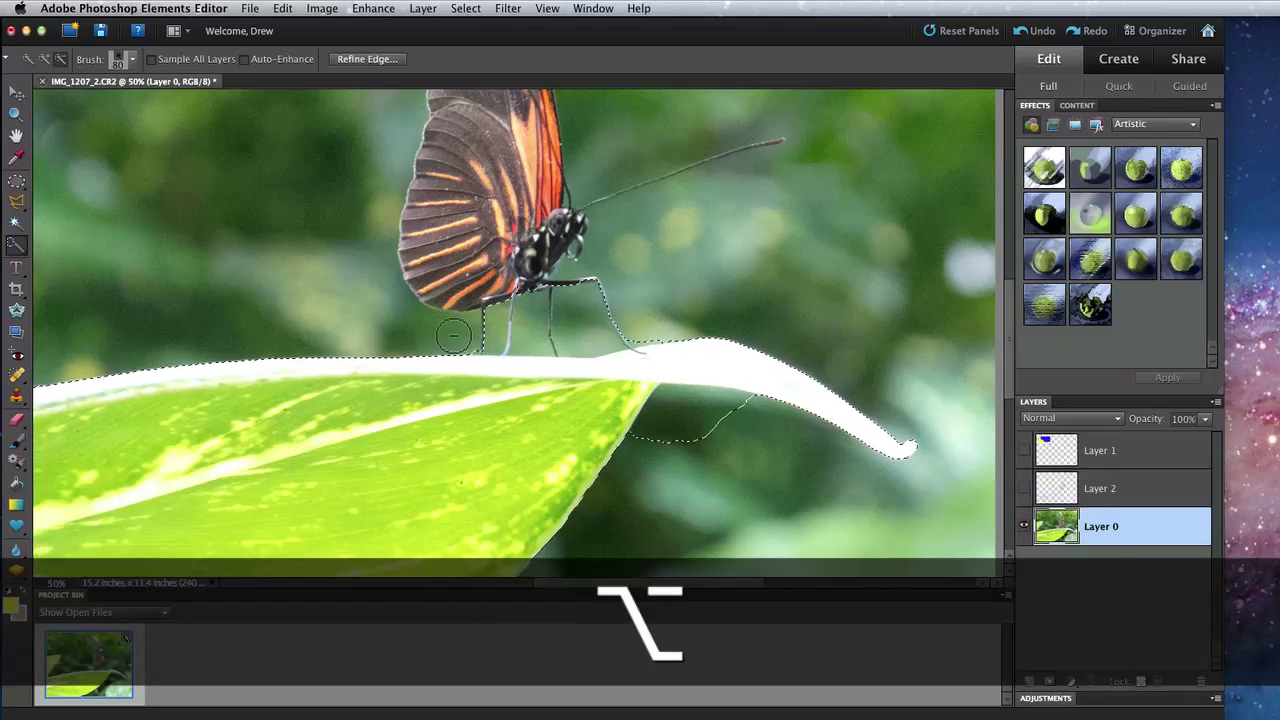
mouse_move(480, 334)
left_mouse_down()
mouse_move(614, 329)
mouse_move(587, 336)
left_mouse_up()
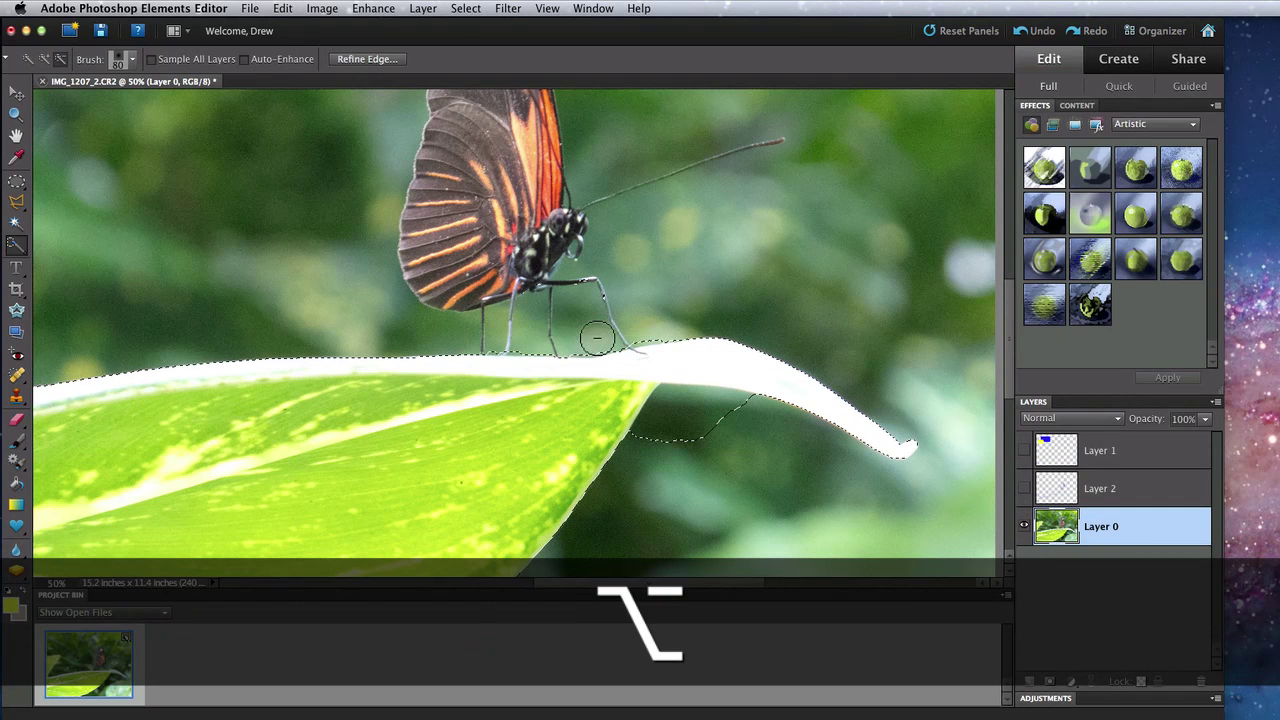
- Trim the leaf selection further along its upper edge in subtract mode
key("alt")
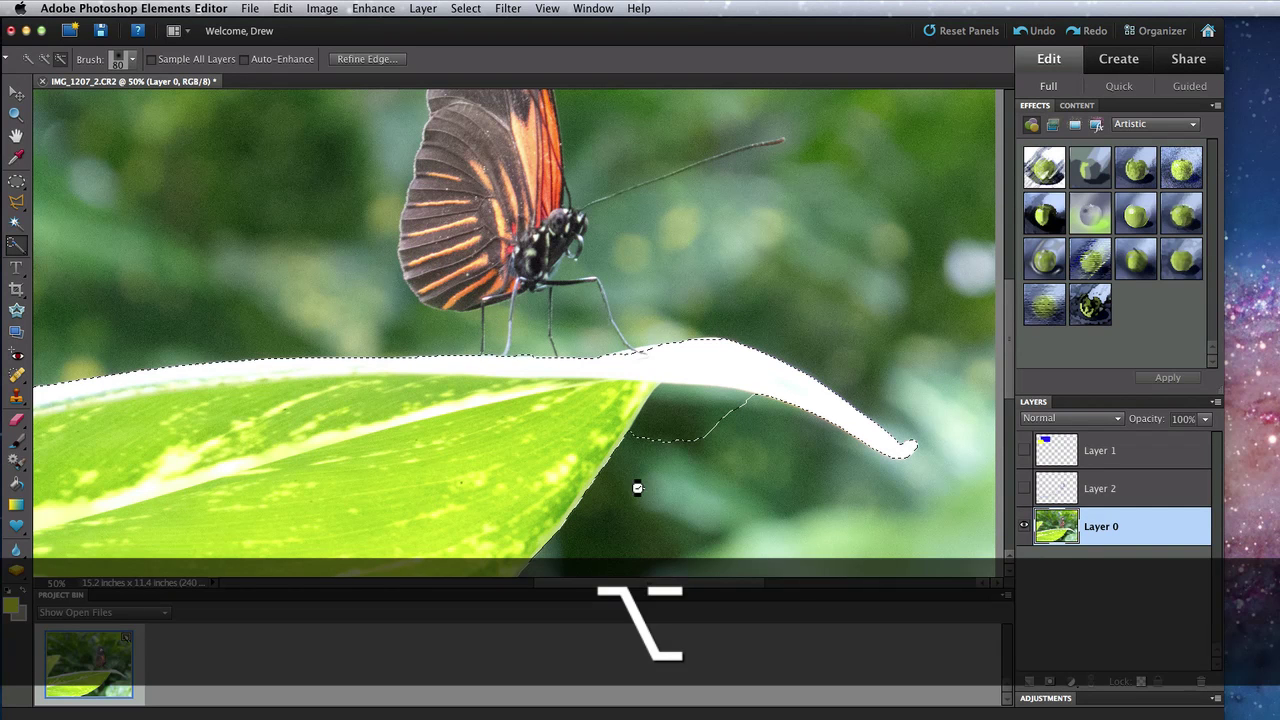
key("alt")
left_click_drag(646, 455, 688, 405)
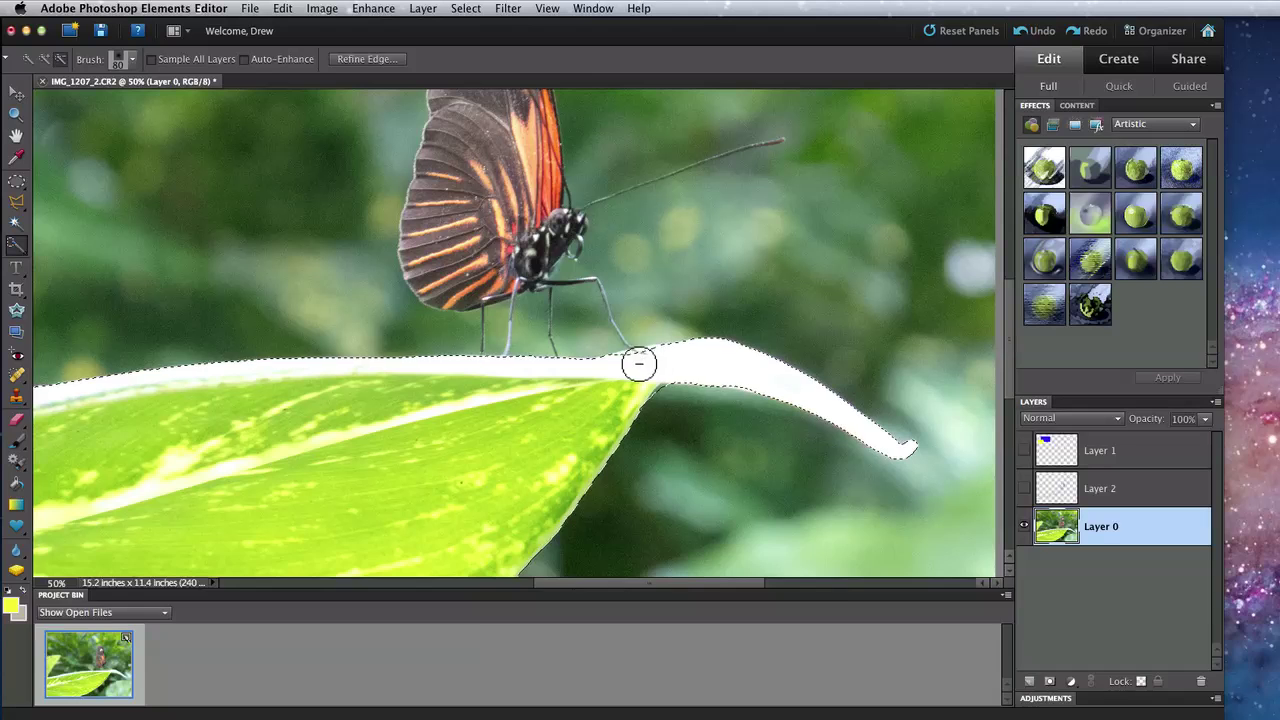
key("shift")
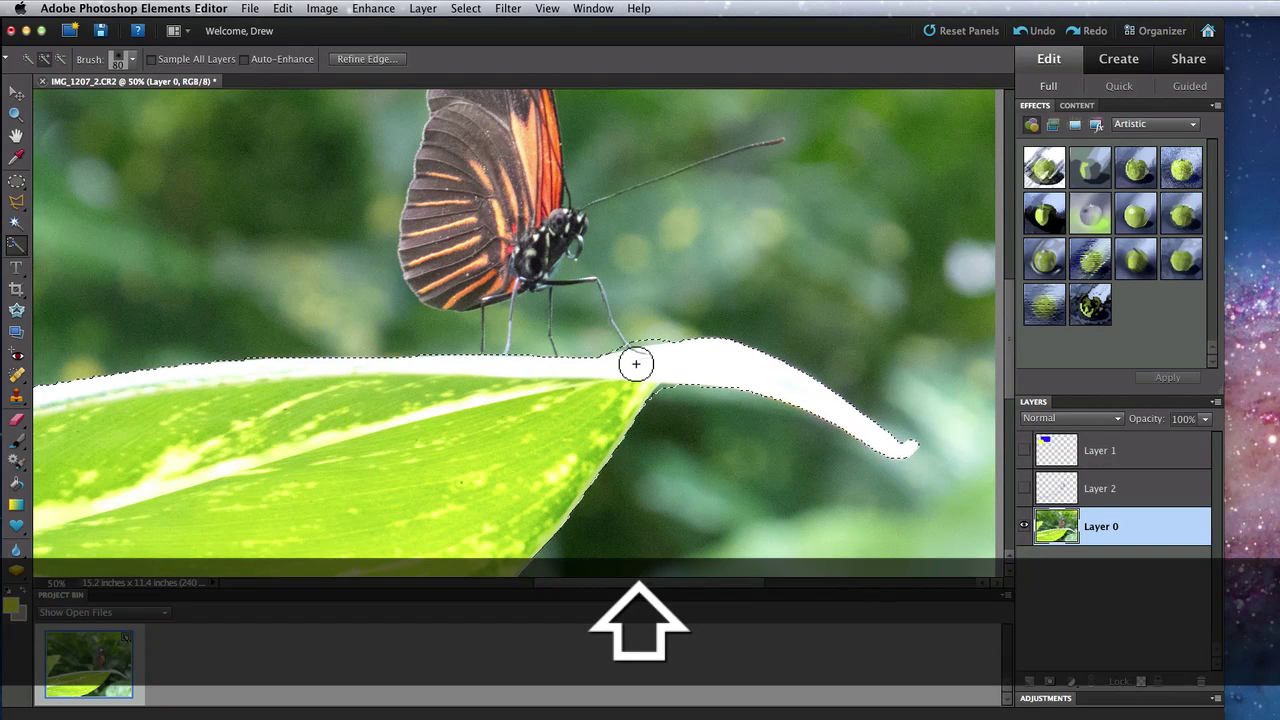
key("alt")
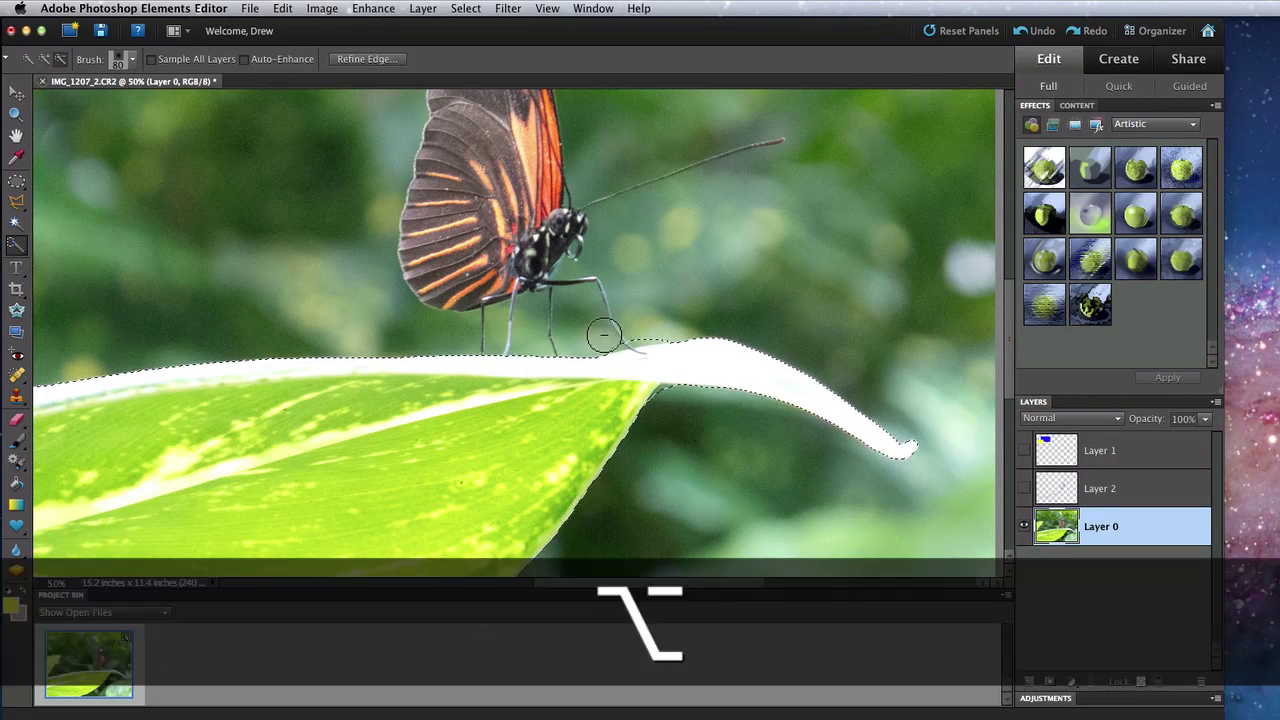
left_click(604, 336, "alt")
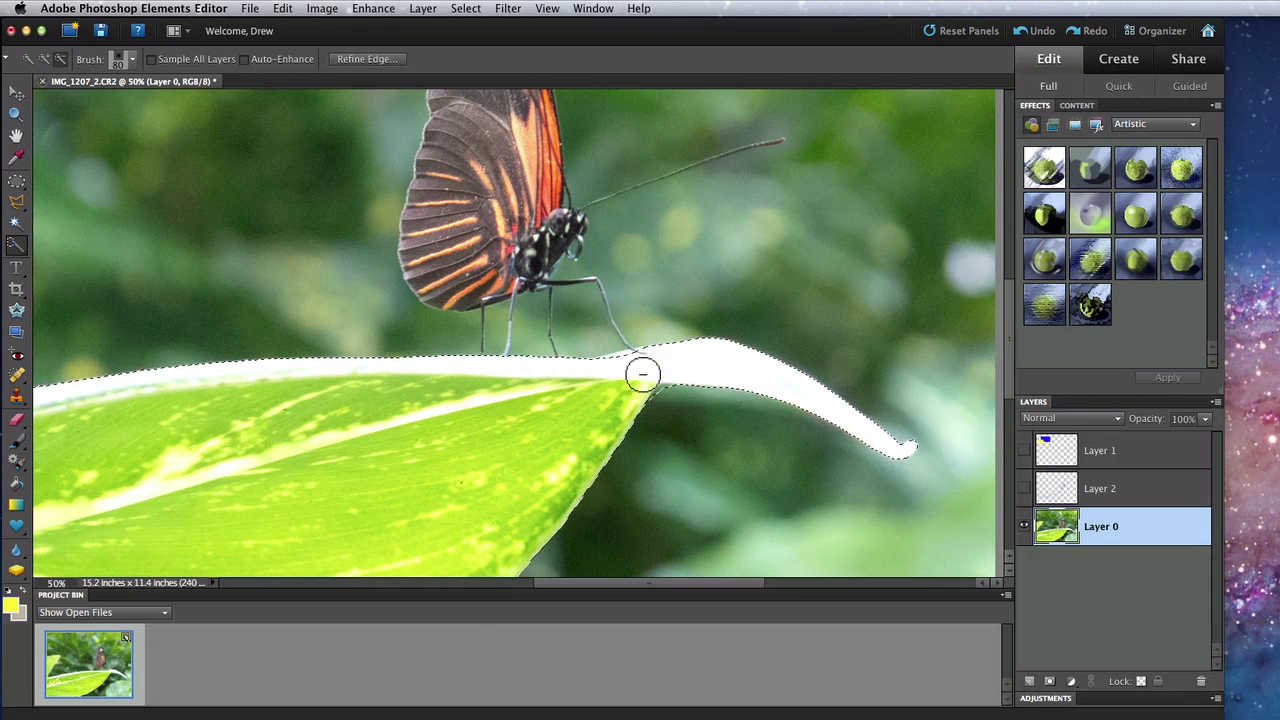
key("shift")
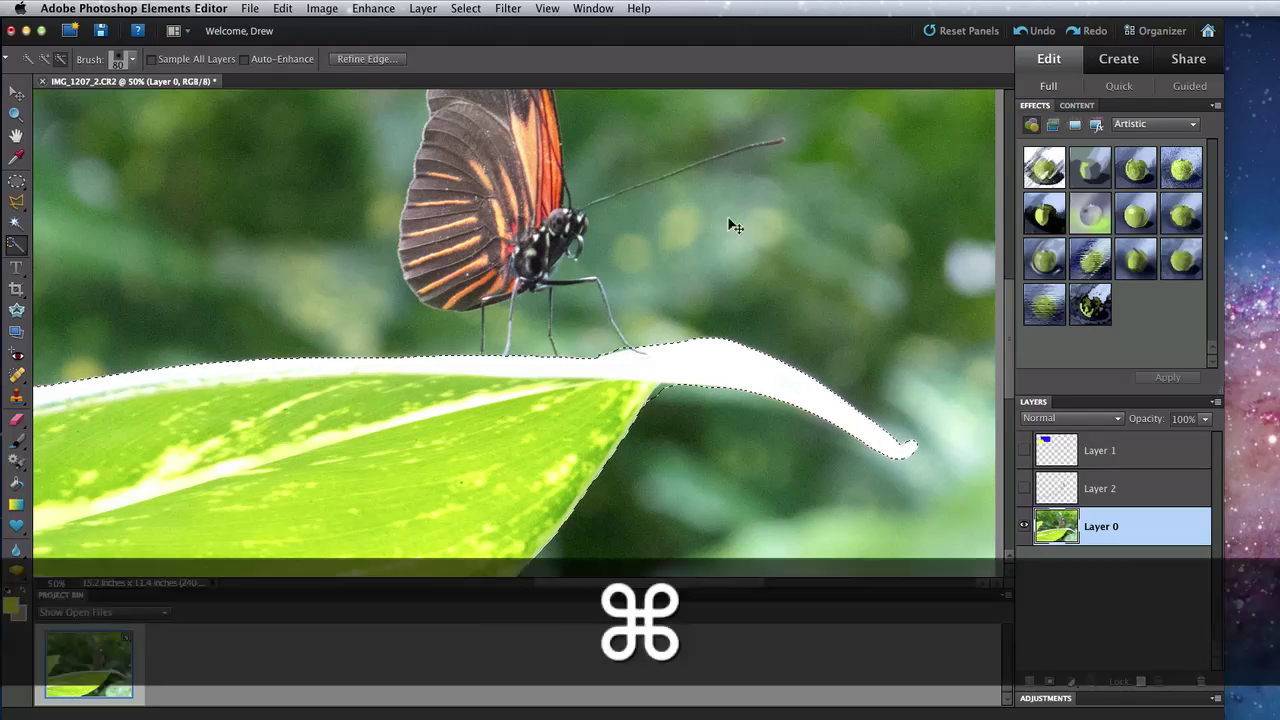
- Paste the leaf as new Layer 3, fit the image on screen, and check it by toggling Layer 0
key("super+v")
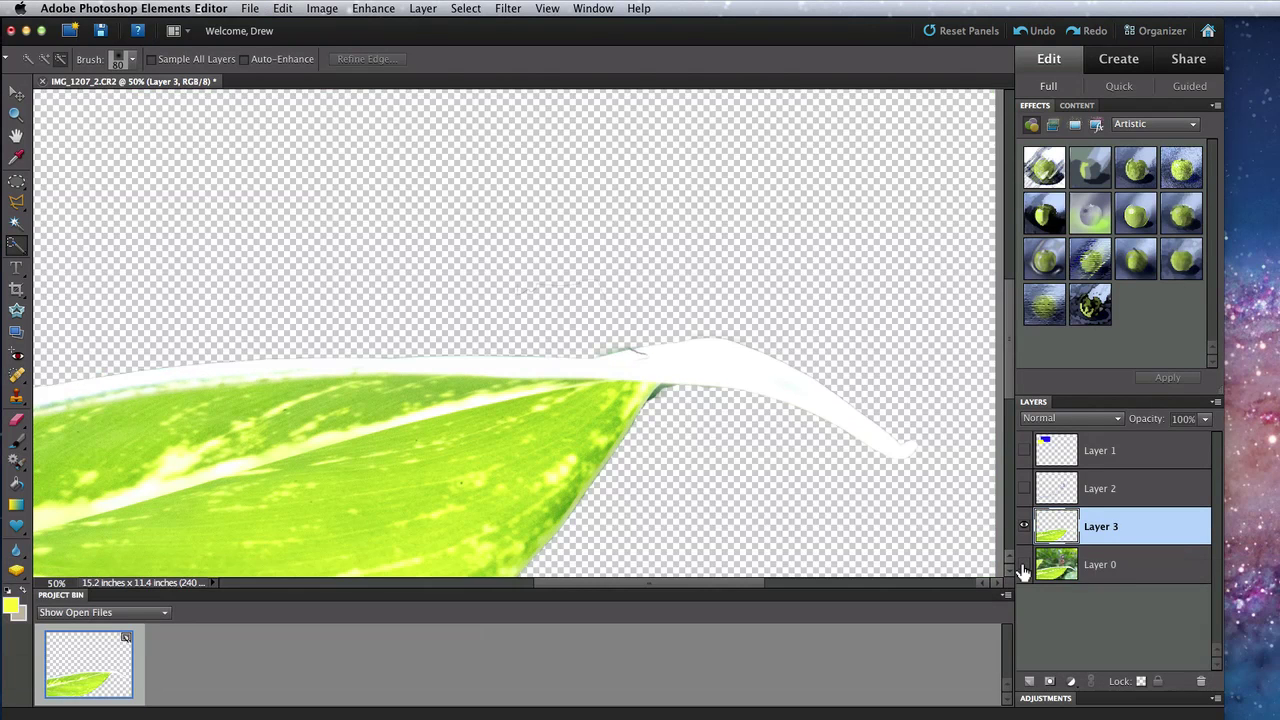
left_click(1023, 566)
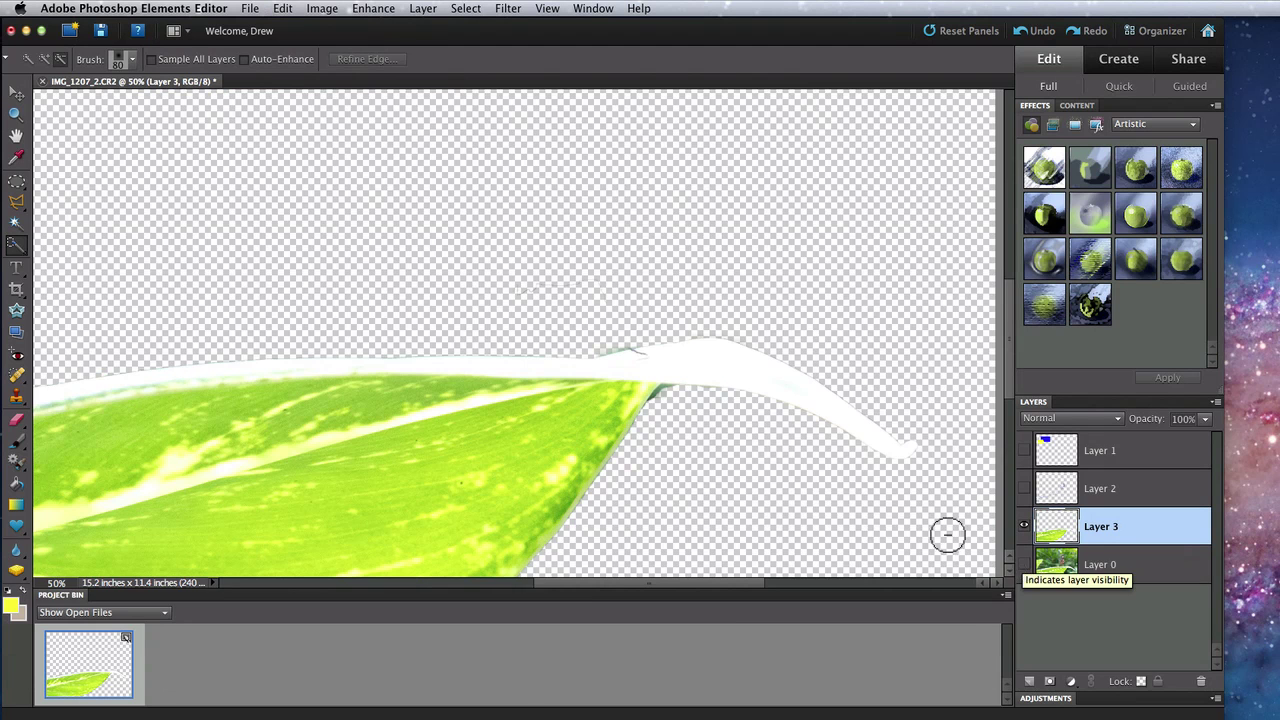
key("super+minus")
key("super+0")
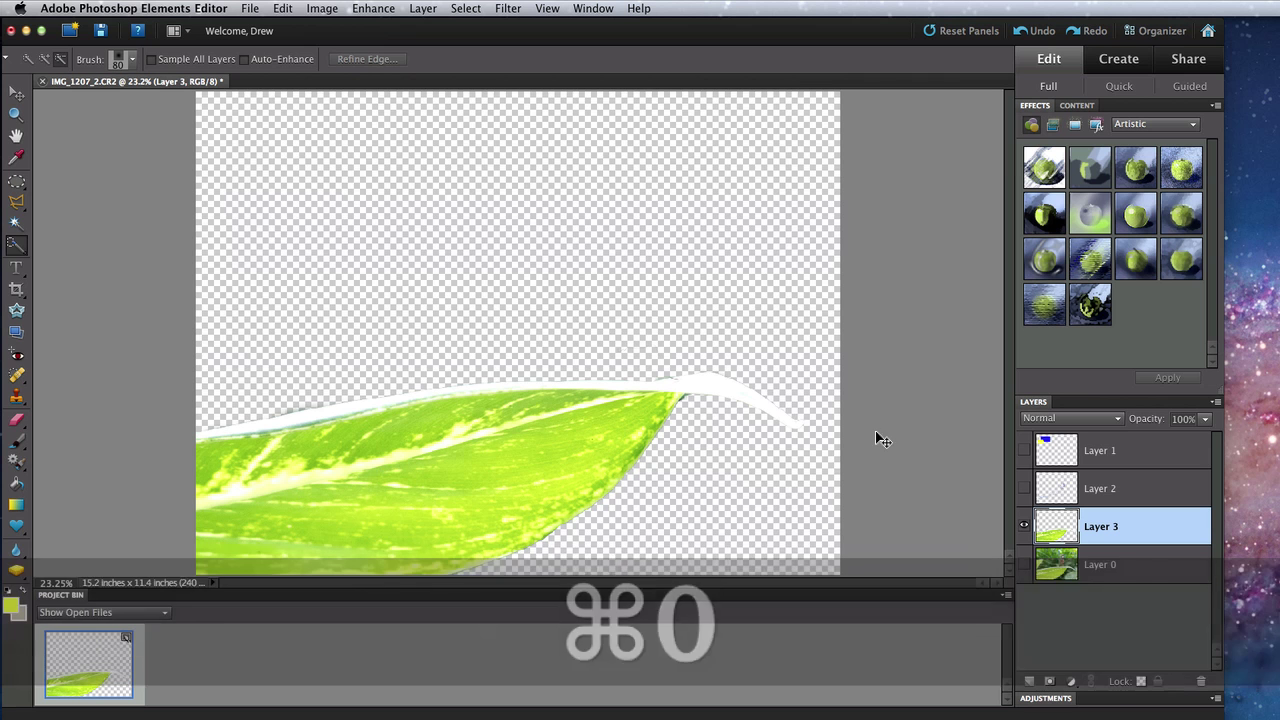
left_click(1023, 566)
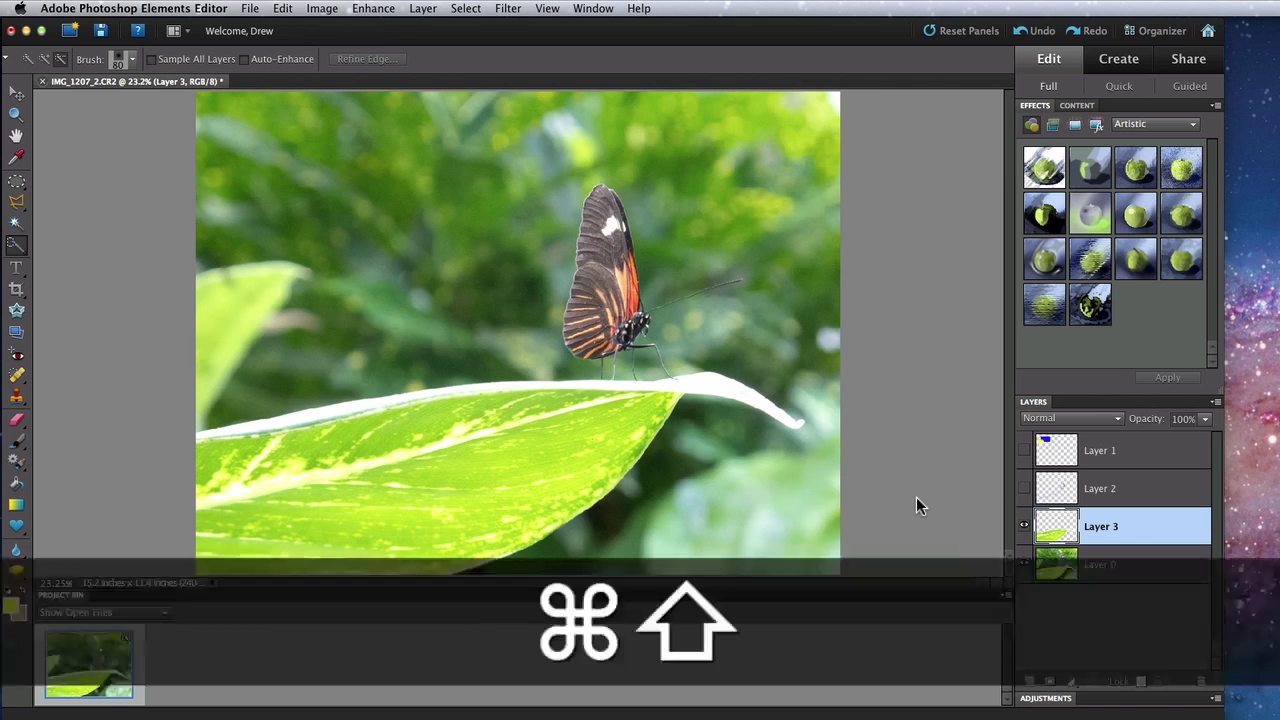
left_click(22, 252)
left_click(21, 255)
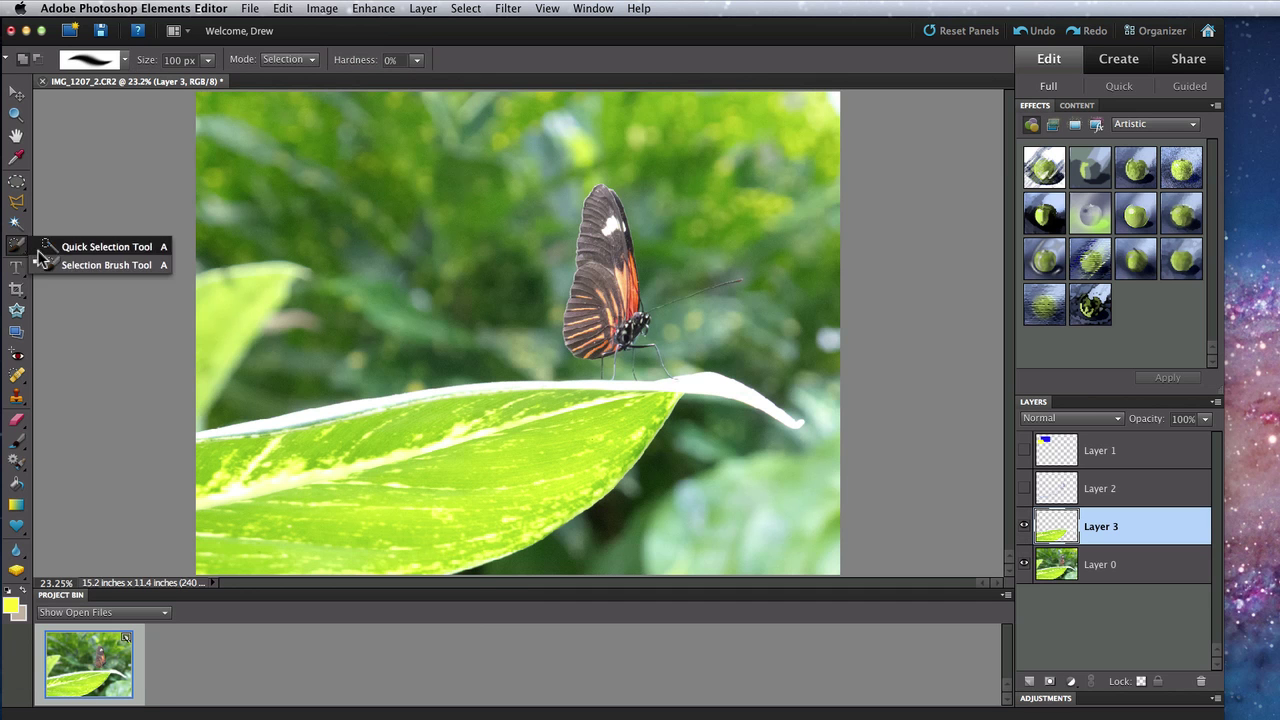
- Keep the Selection Brush and set its size to 200 px
left_click(86, 266)
left_click(126, 62)
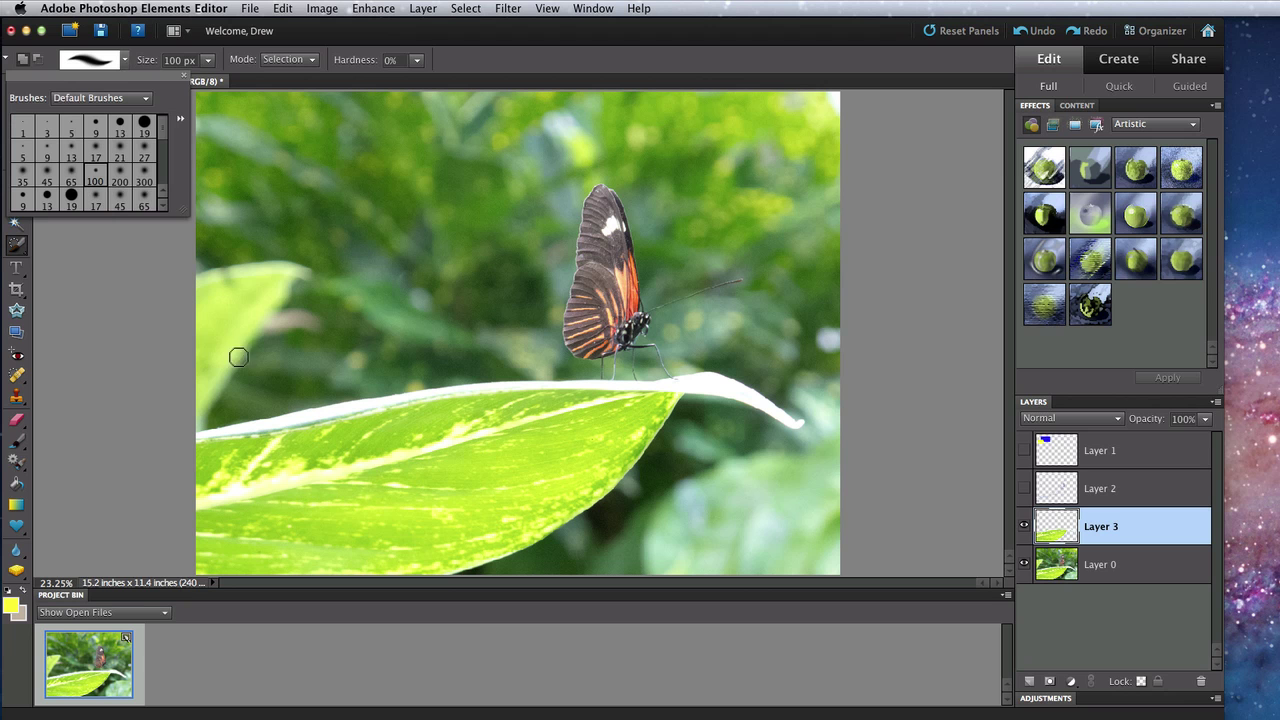
left_click(119, 179)
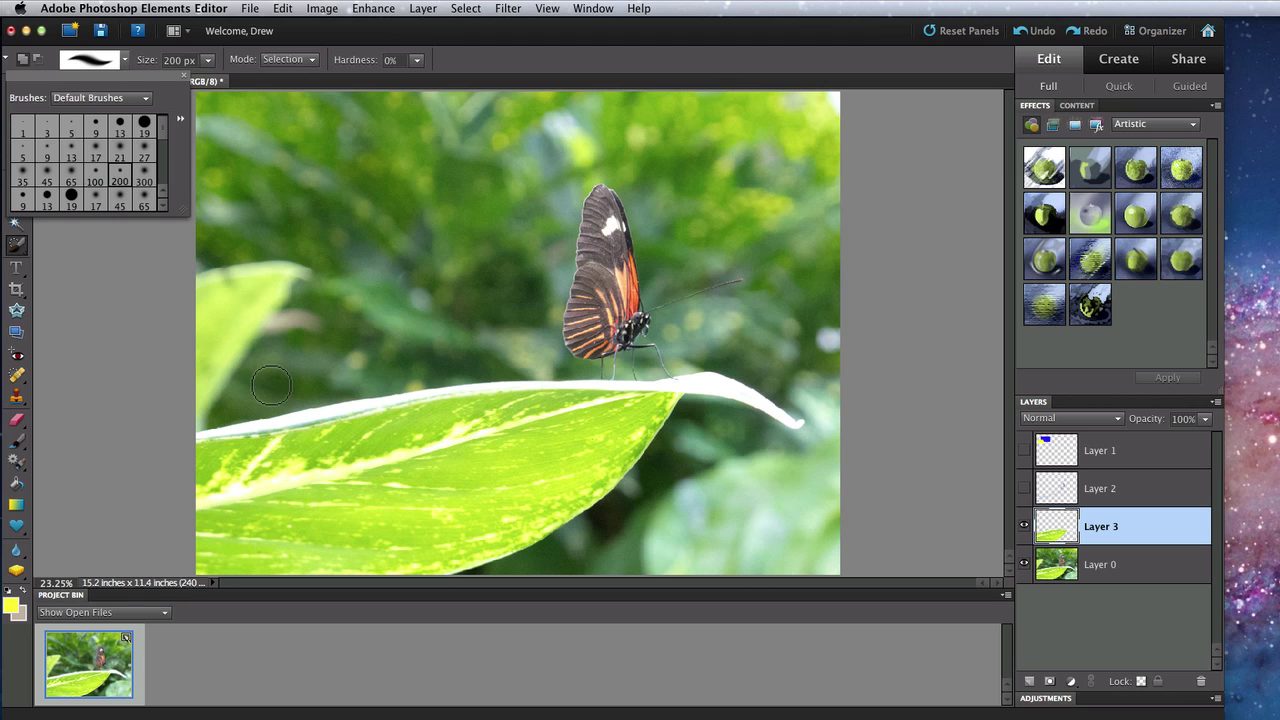
- Paint and clear a test stroke, then load Layer 3's leaf outline as a selection and make Layer 0 the working layer
left_click(260, 470)
mouse_move(282, 466)
left_mouse_down()
mouse_move(461, 418)
mouse_move(454, 460)
mouse_move(463, 437)
mouse_move(465, 451)
mouse_move(421, 476)
mouse_move(287, 513)
left_mouse_up()
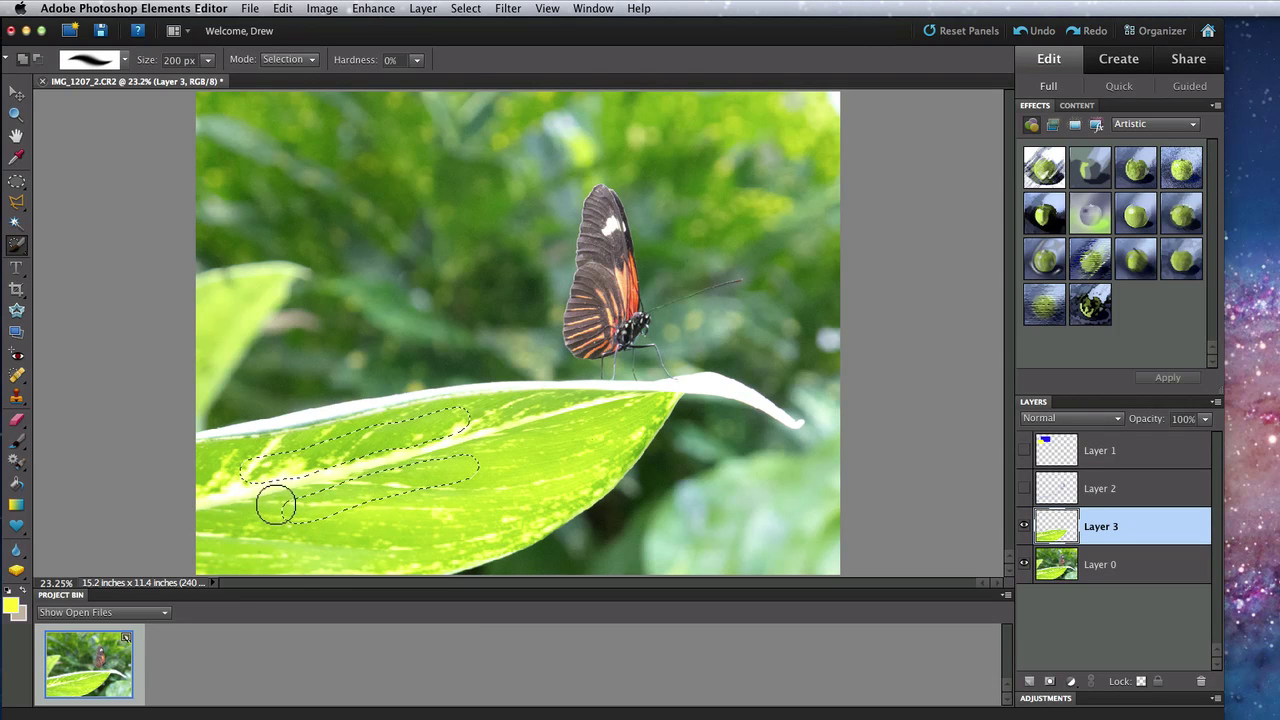
key("super+d")
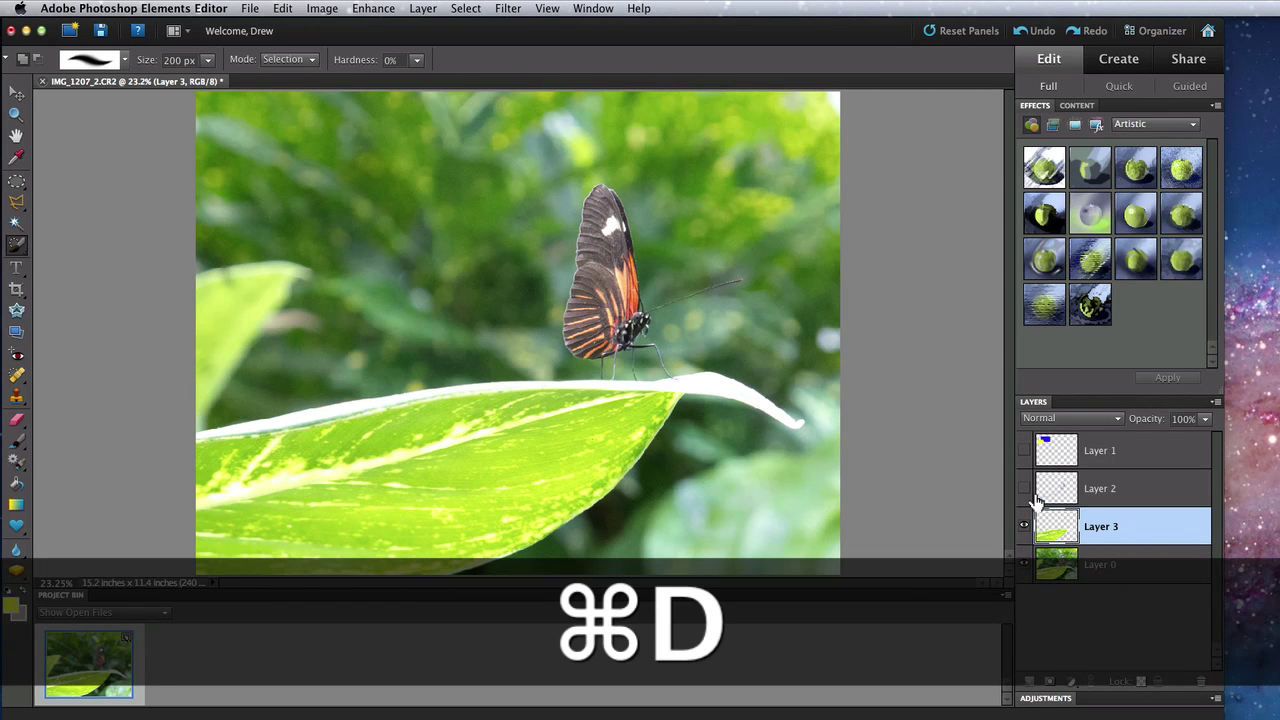
left_click(1053, 533, "super")
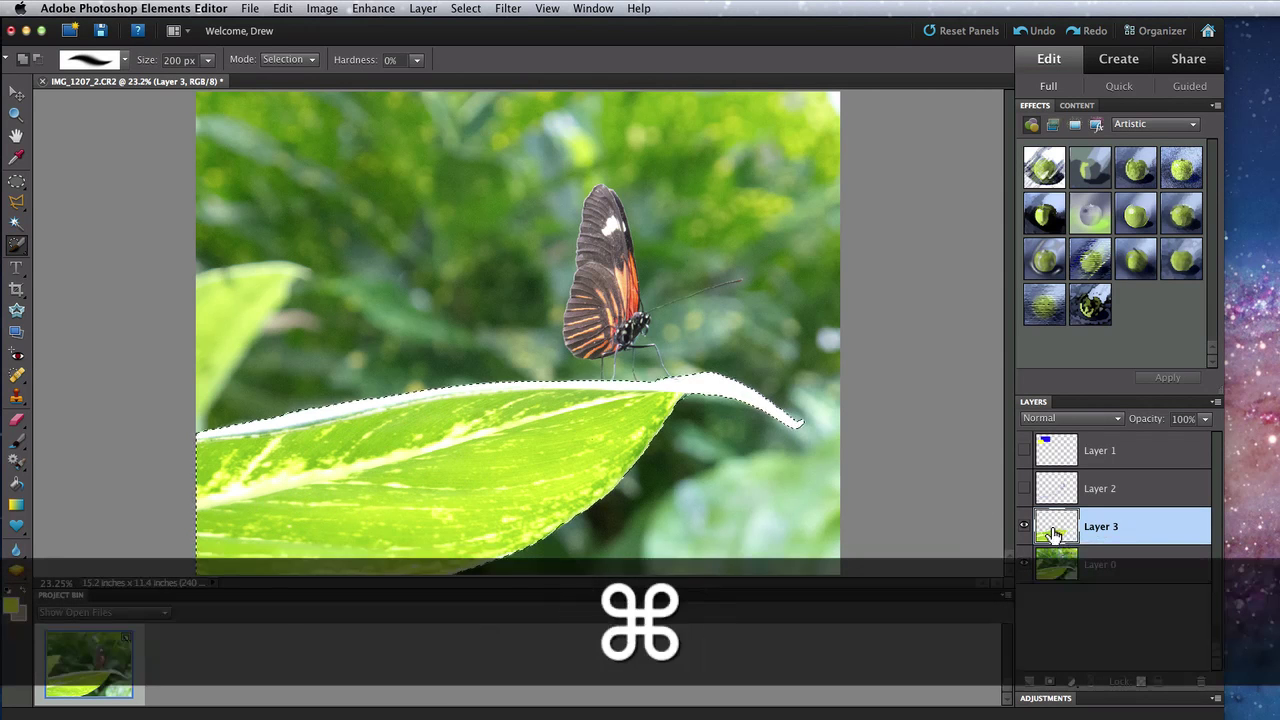
left_click(1065, 568)
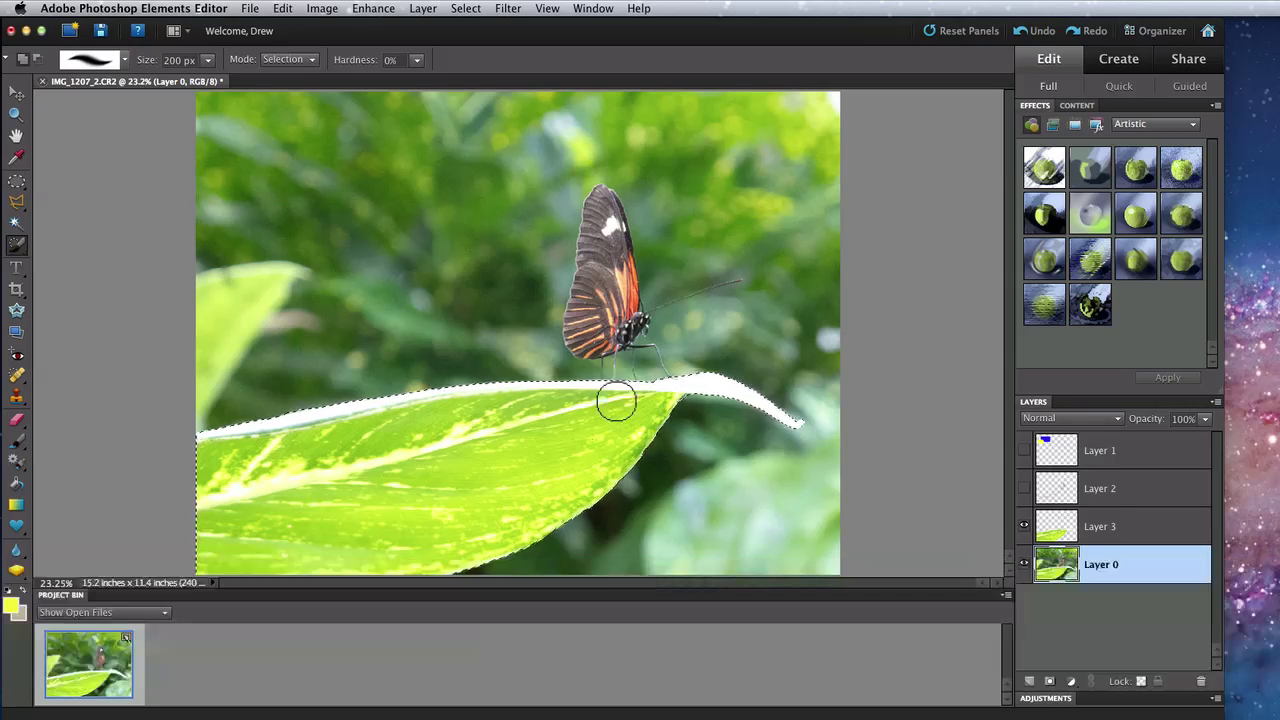